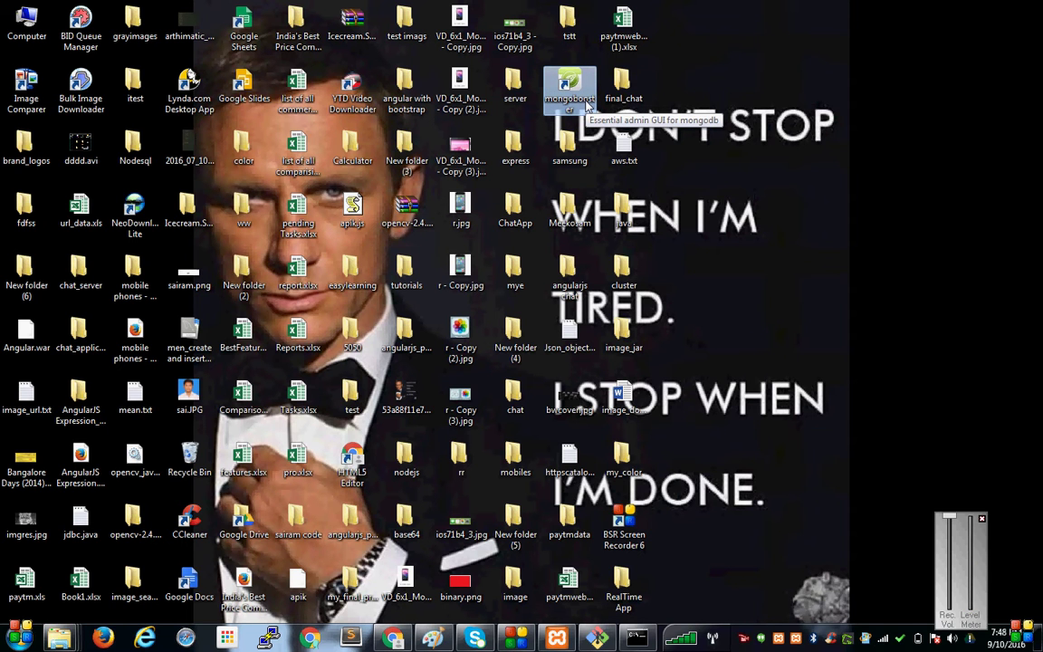
Launch MongoBooster full-screen and check the mongod console log before hiding it again.
{"action": "double_click", "coordinate": [587, 106]}
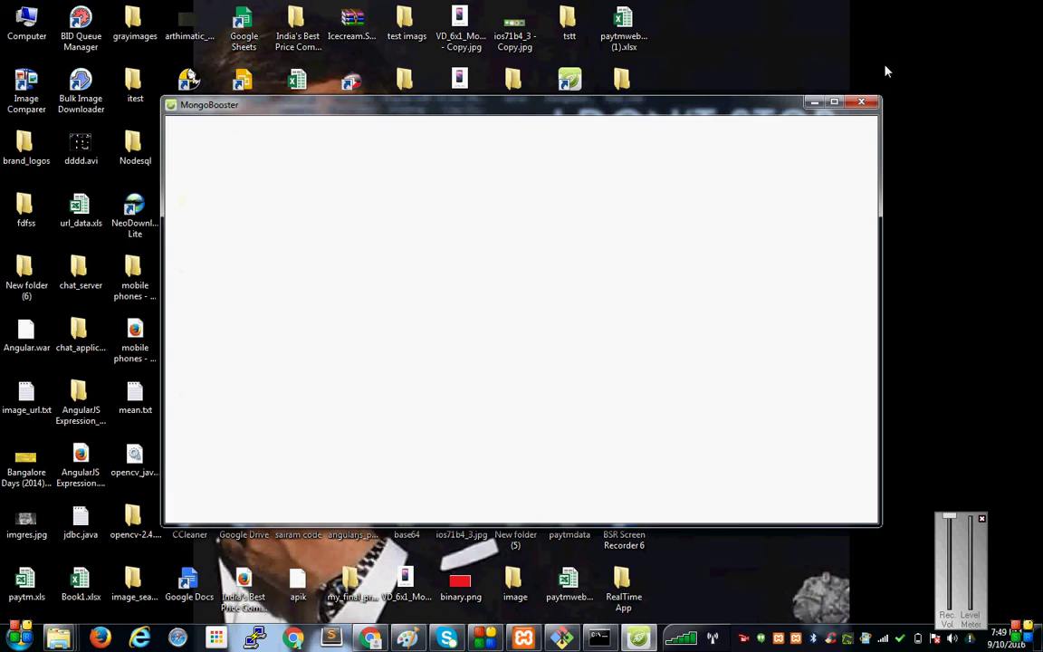
{"action": "left_click", "coordinate": [833, 103]}
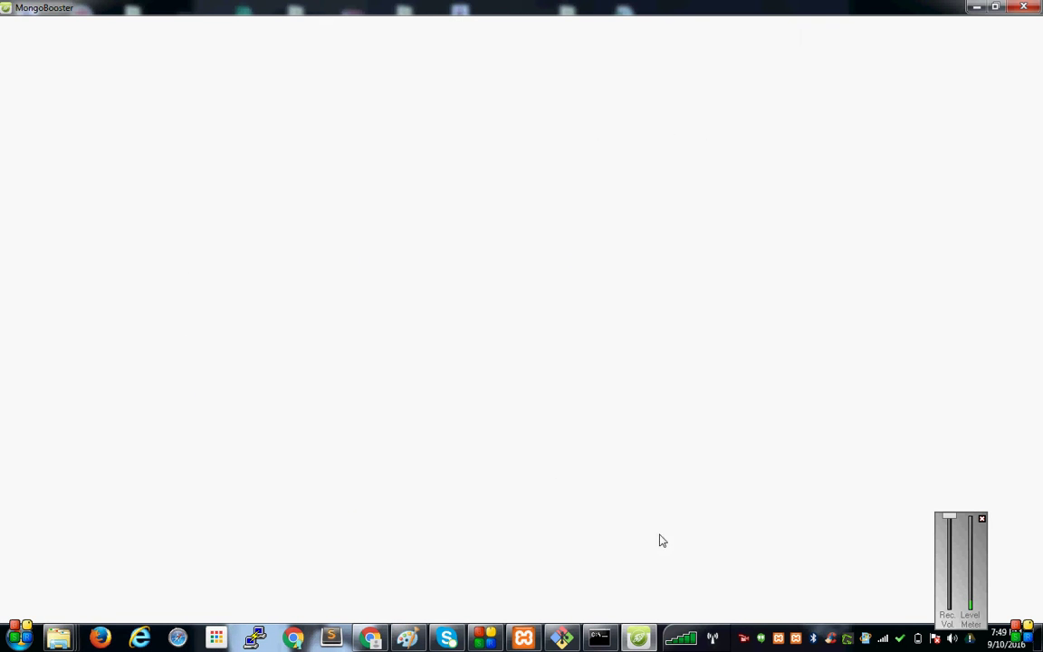
{"action": "left_click", "coordinate": [599, 638]}
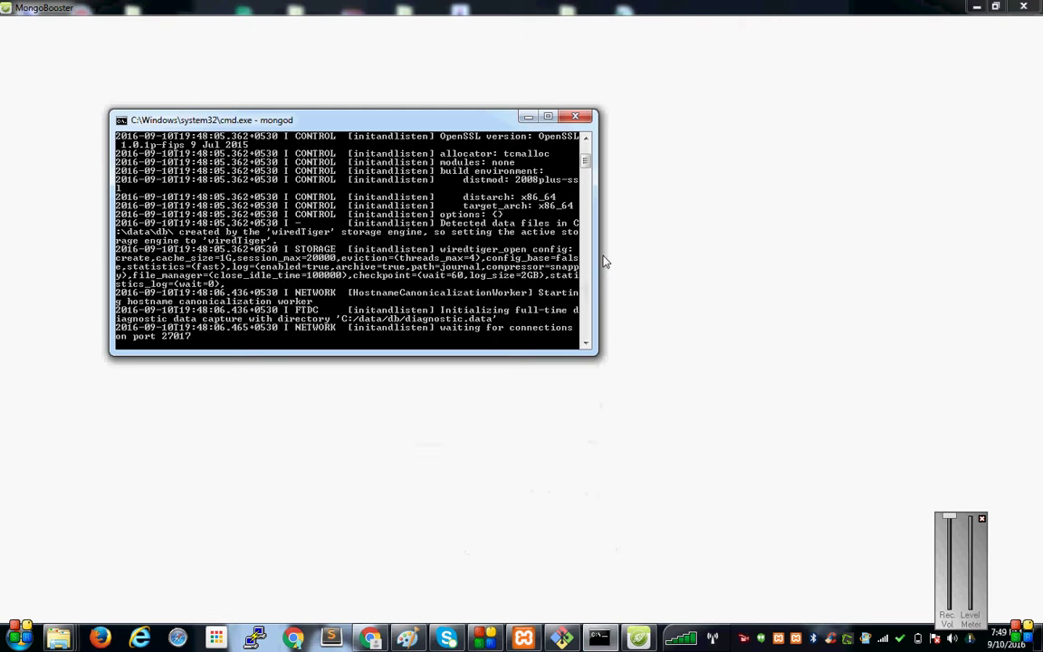
{"action": "left_click", "coordinate": [556, 111]}
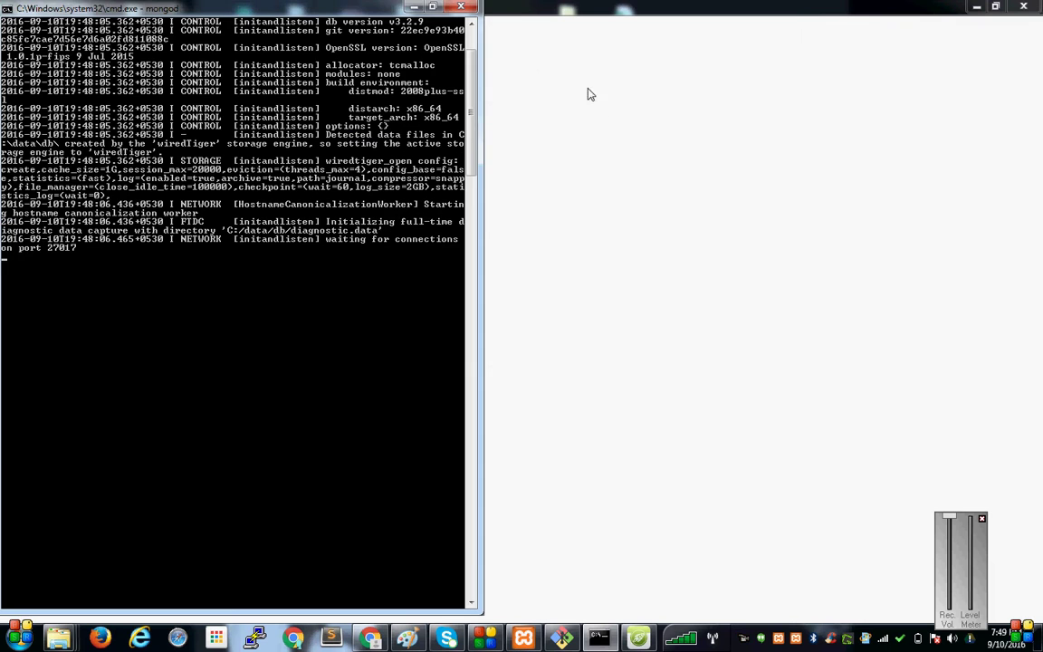
{"action": "left_click", "coordinate": [414, 7]}
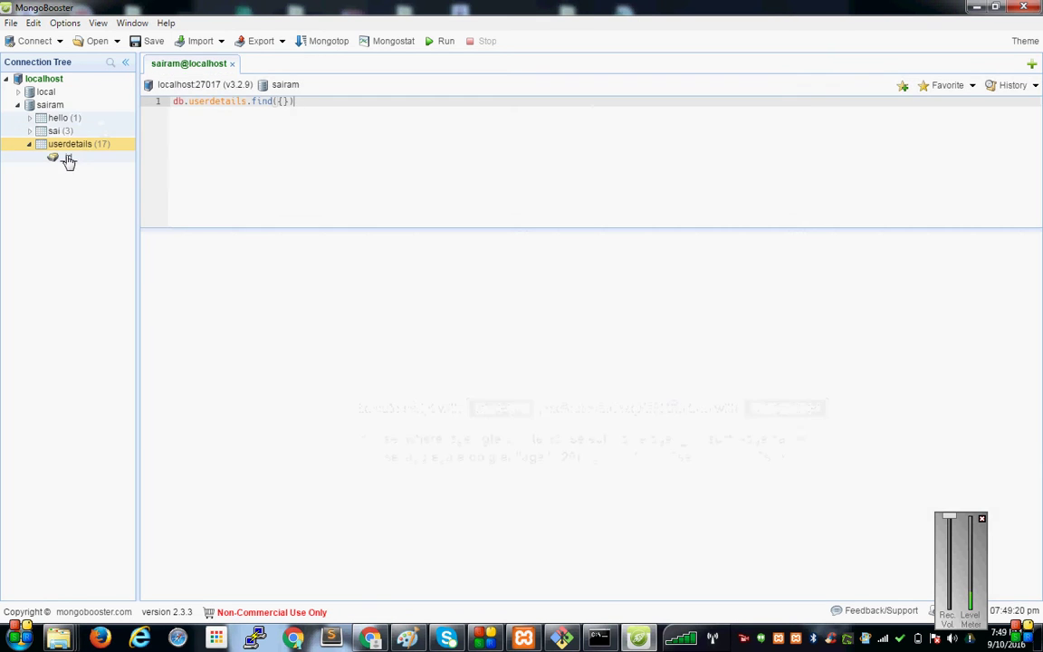
{"action": "mouse_move", "coordinate": [62, 152]}
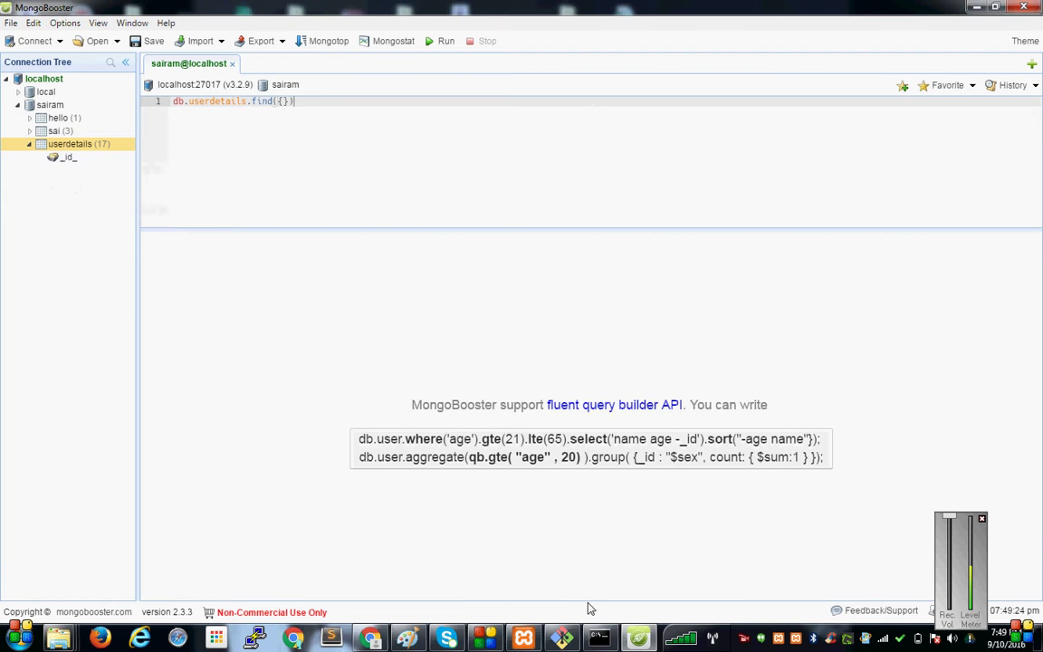
Open the SignUp form in the Angular app's Chrome tab, then go back to MongoBooster.
{"action": "left_click", "coordinate": [370, 638]}
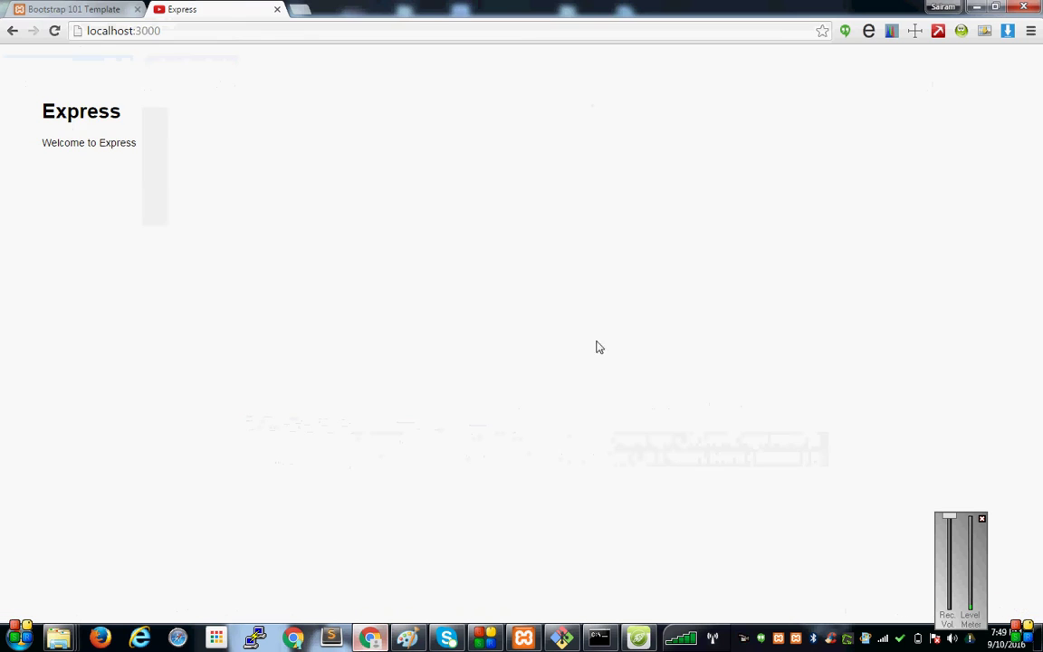
{"action": "left_click", "coordinate": [109, 8]}
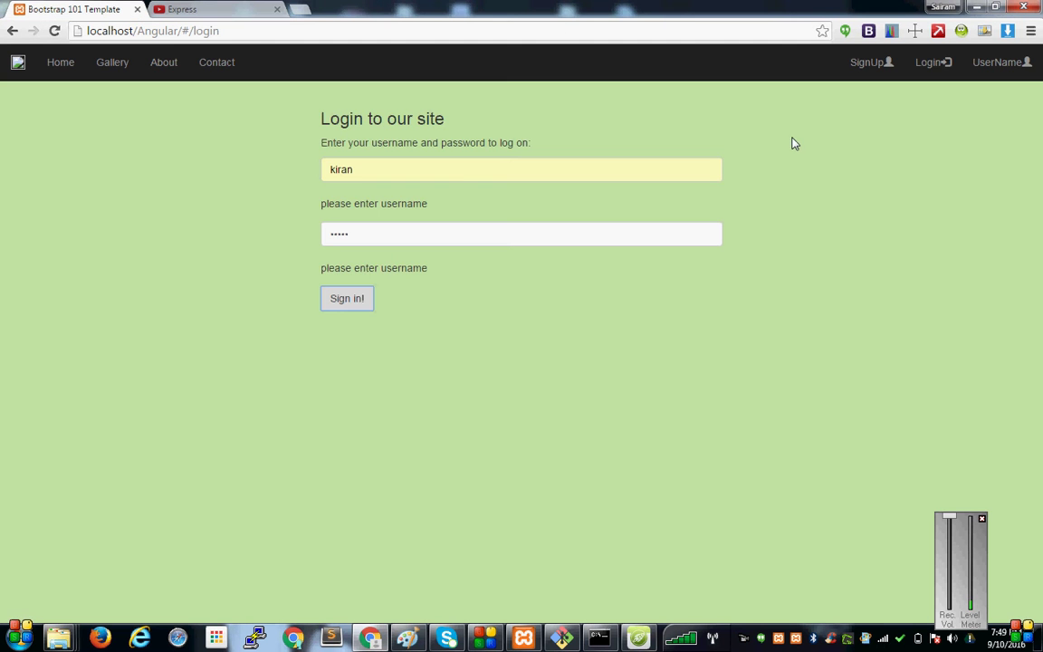
{"action": "left_click", "coordinate": [896, 62]}
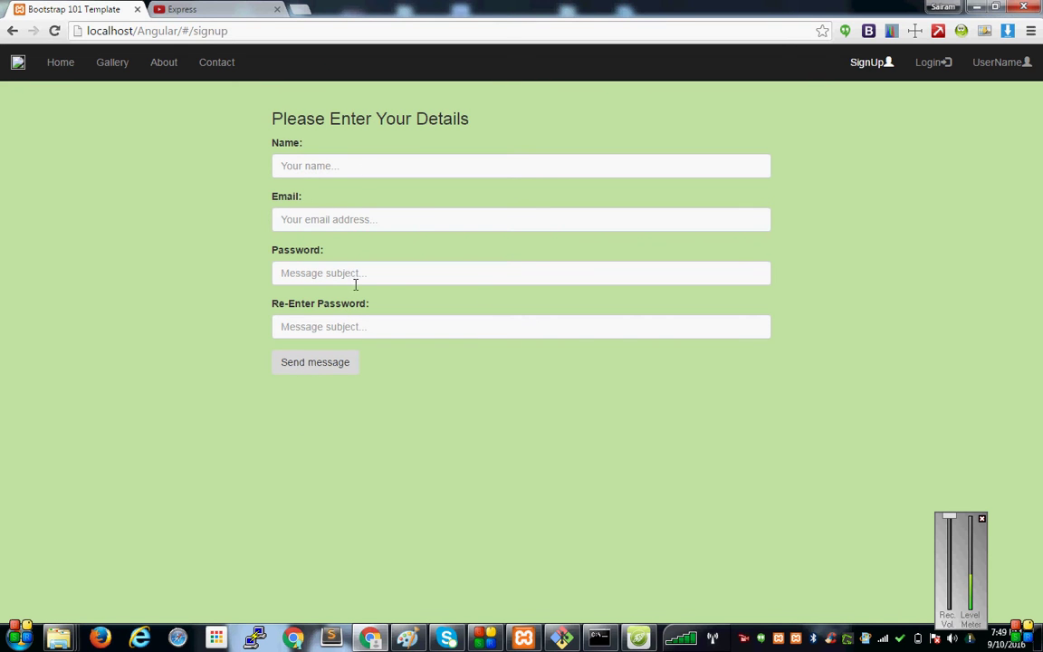
{"action": "left_click", "coordinate": [636, 639]}
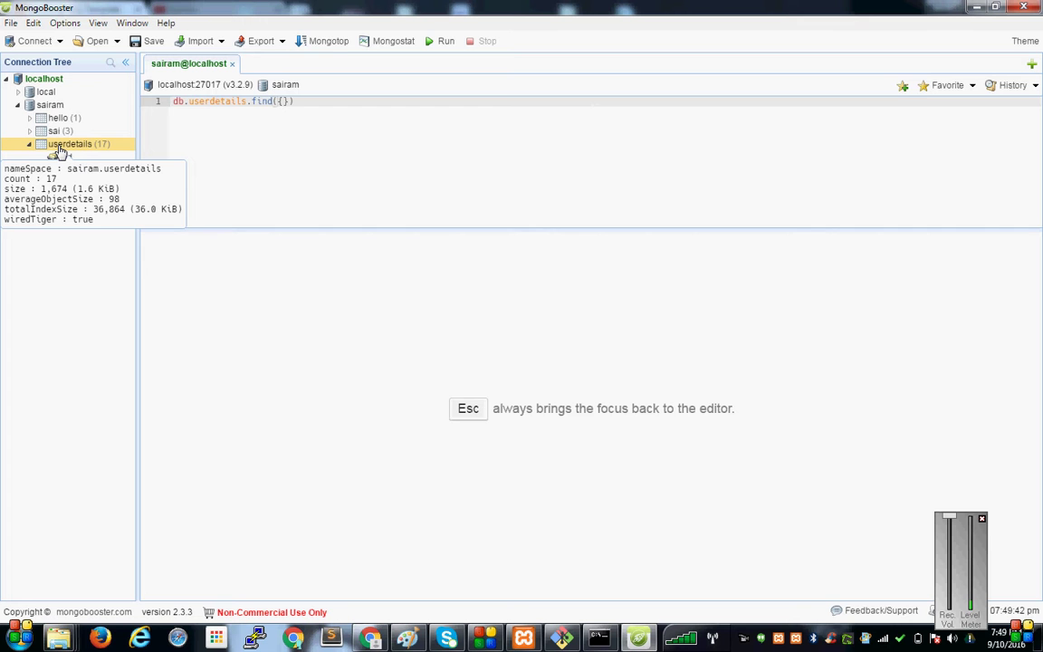
Run find({}) on the userdetails collection and switch the results from Tree View to Table View.
{"action": "double_click", "coordinate": [58, 148]}
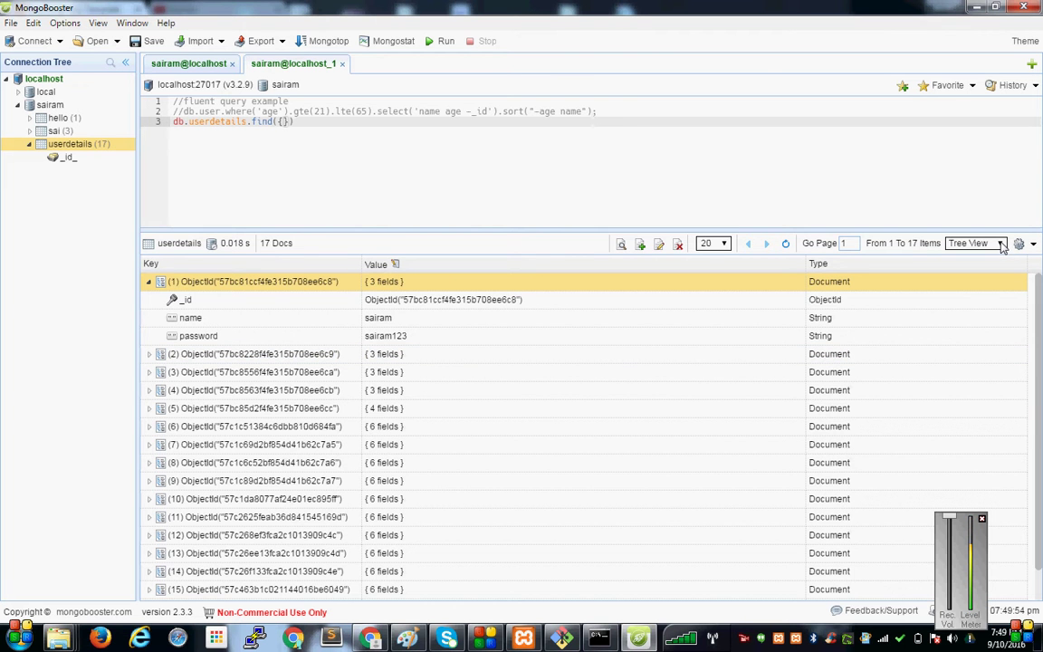
{"action": "left_click", "coordinate": [1001, 243]}
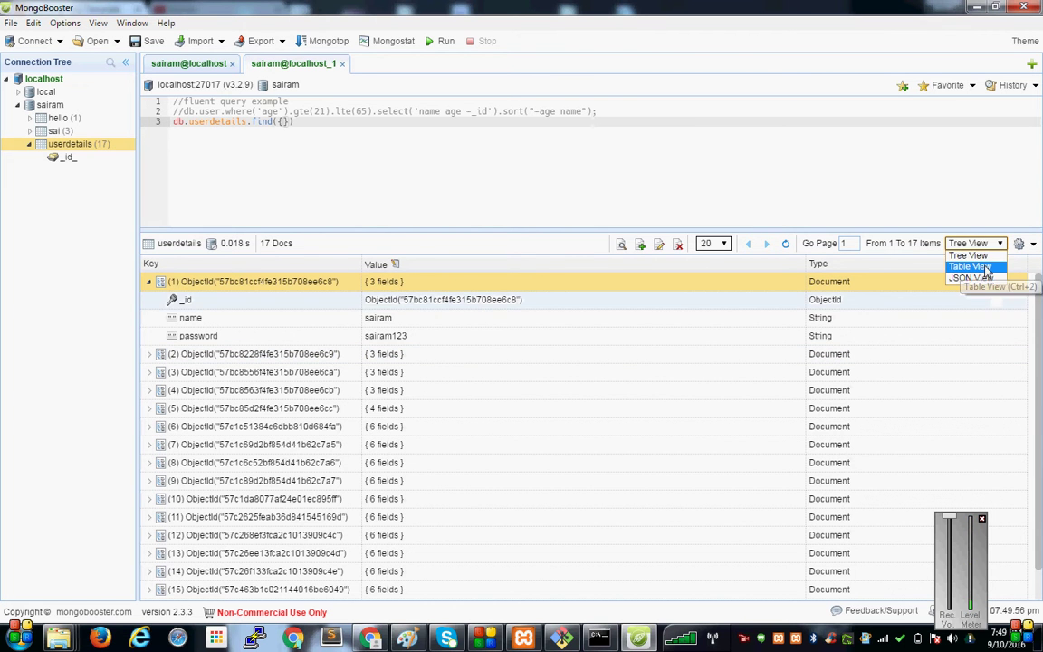
{"action": "left_click", "coordinate": [971, 266]}
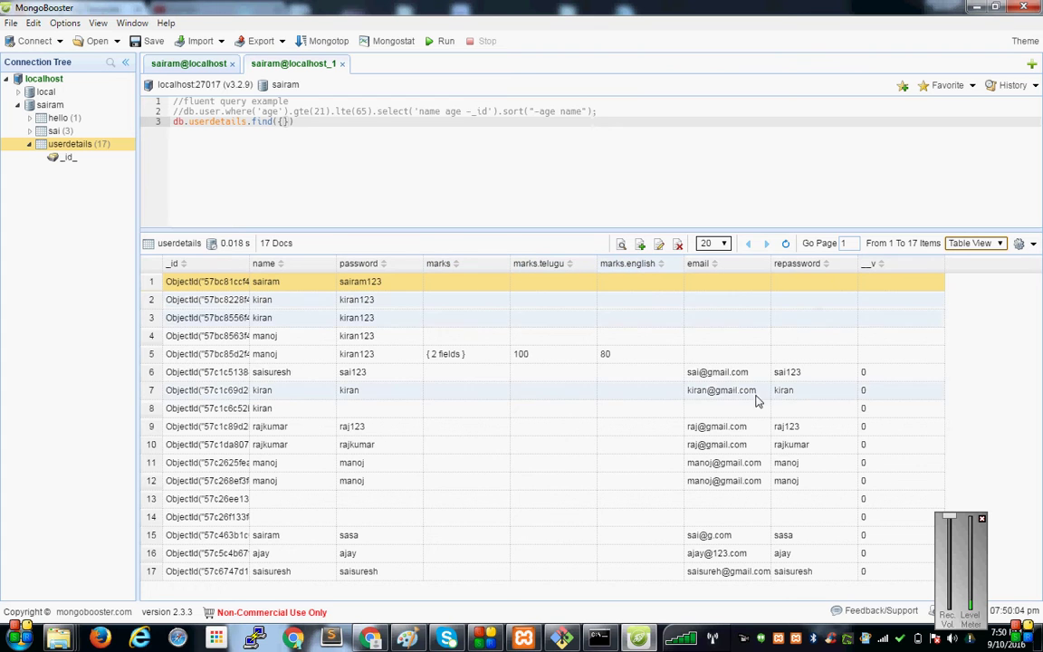
{"action": "left_click", "coordinate": [983, 521]}
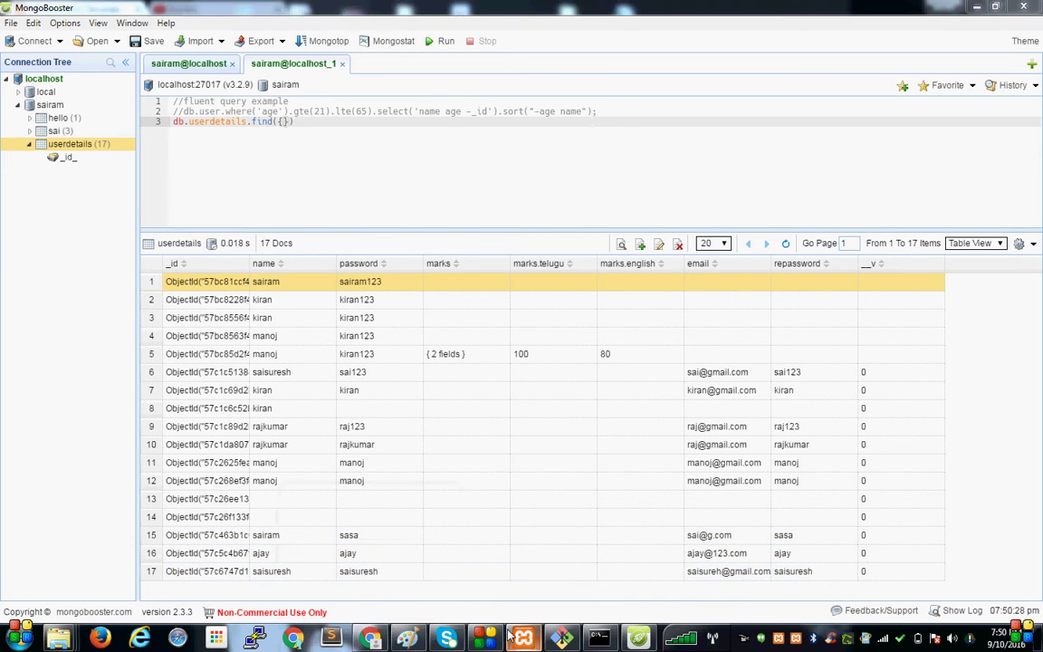
Stop the express_app npm server with Ctrl+C, then go to Chrome's localhost:3000 Express tab.
{"action": "mouse_move", "coordinate": [565, 640]}
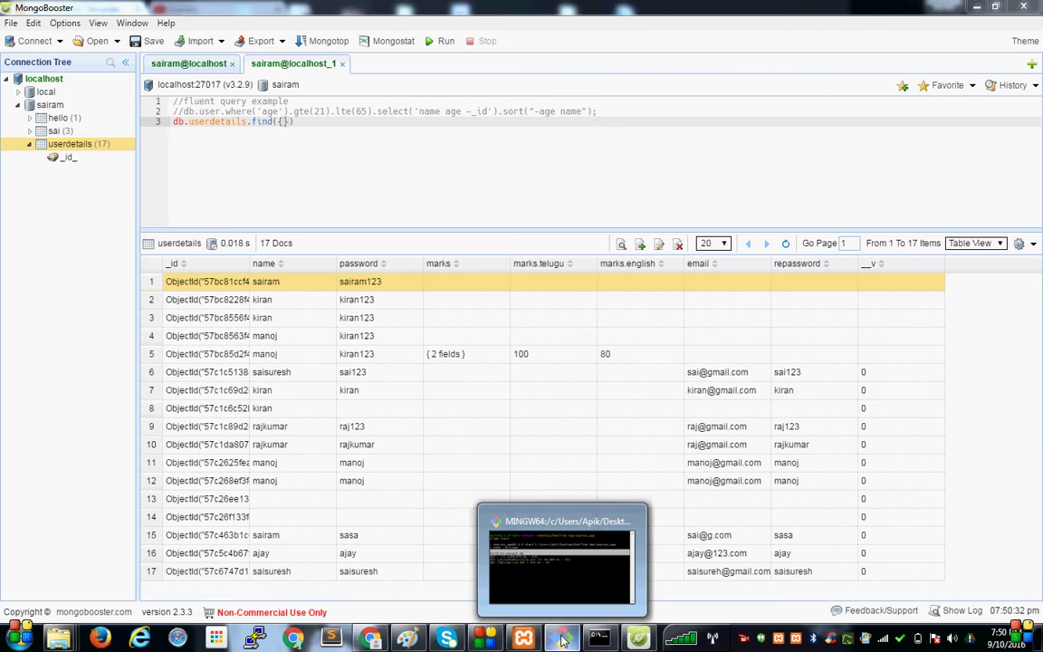
{"action": "left_click", "coordinate": [563, 640]}
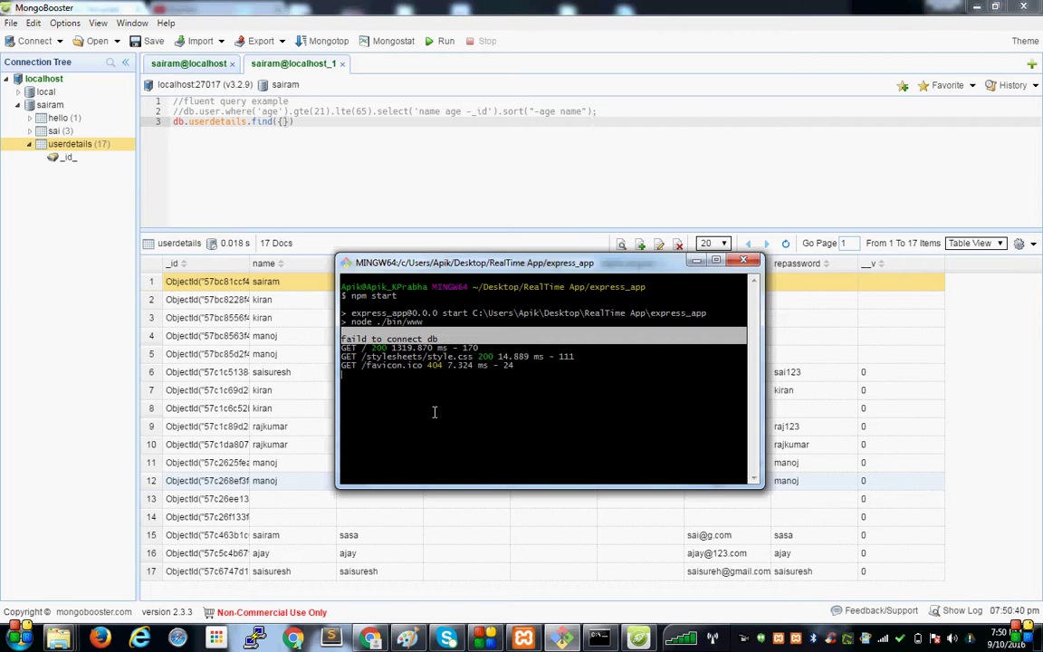
{"action": "key", "text": "ctrl+c"}
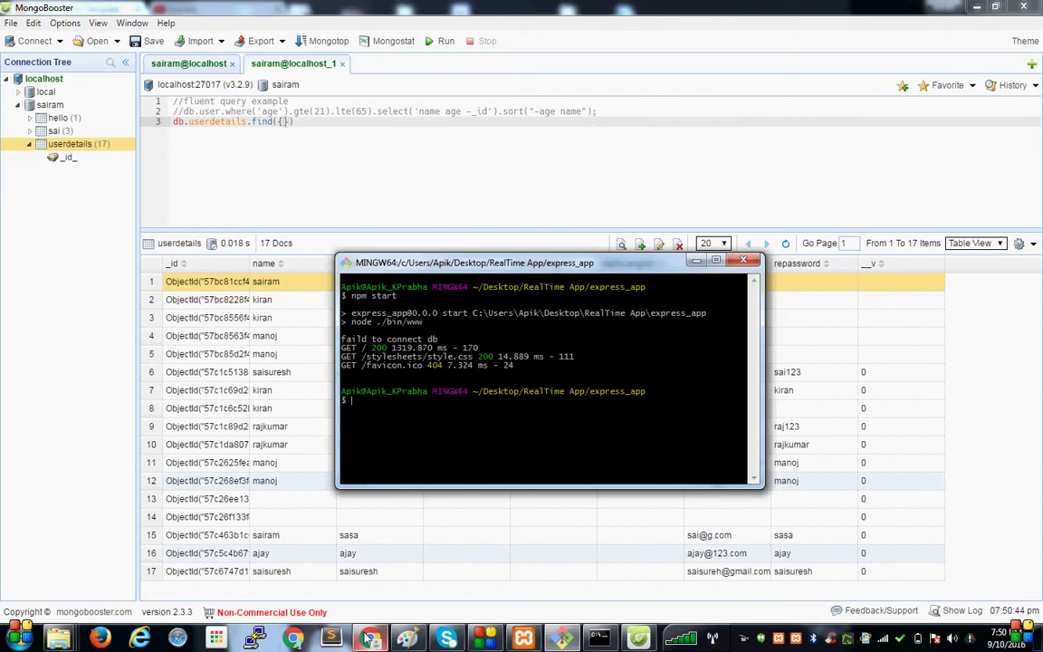
{"action": "key", "text": "alt+Tab"}
{"action": "key", "text": "ctrl+Tab"}
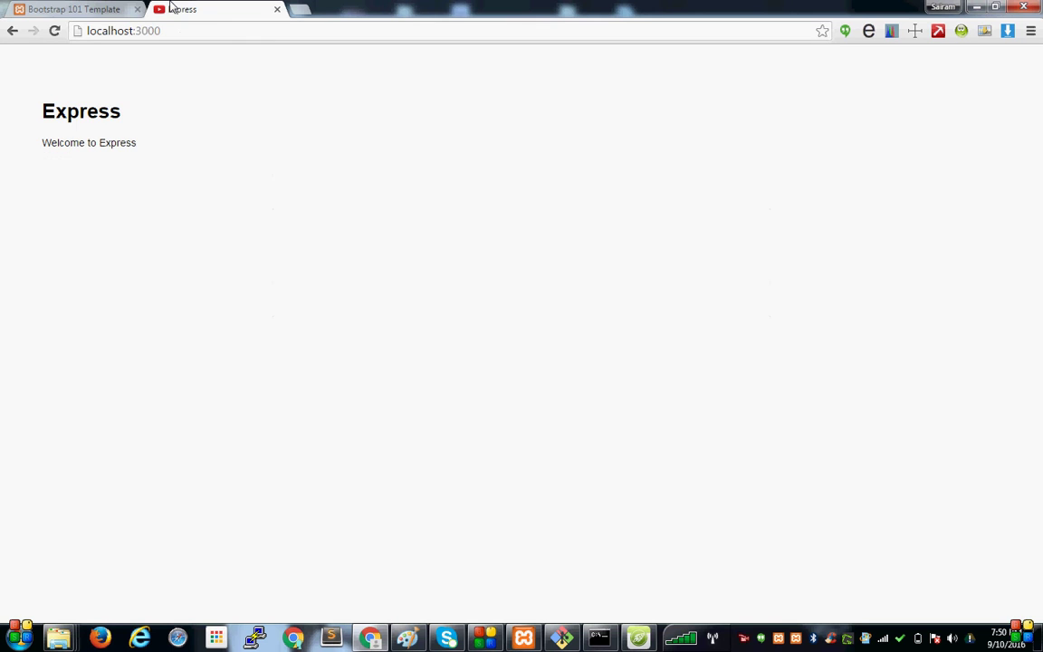
Reload localhost:3000 to confirm it refuses connections, then rerun npm start in Git Bash.
{"action": "left_click", "coordinate": [53, 33]}
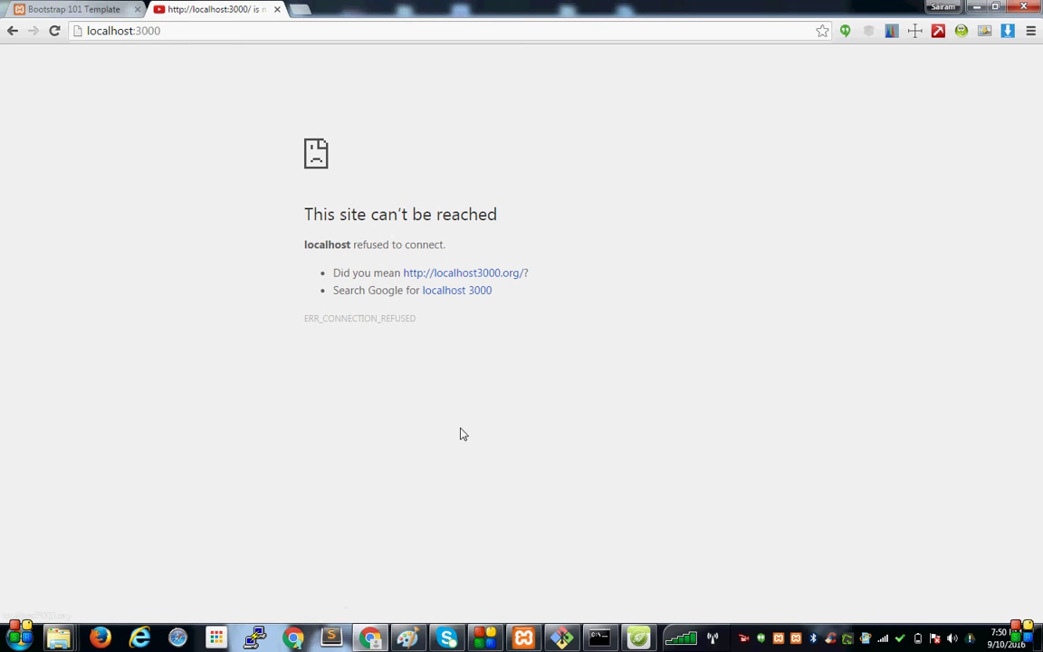
{"action": "left_click", "coordinate": [562, 638]}
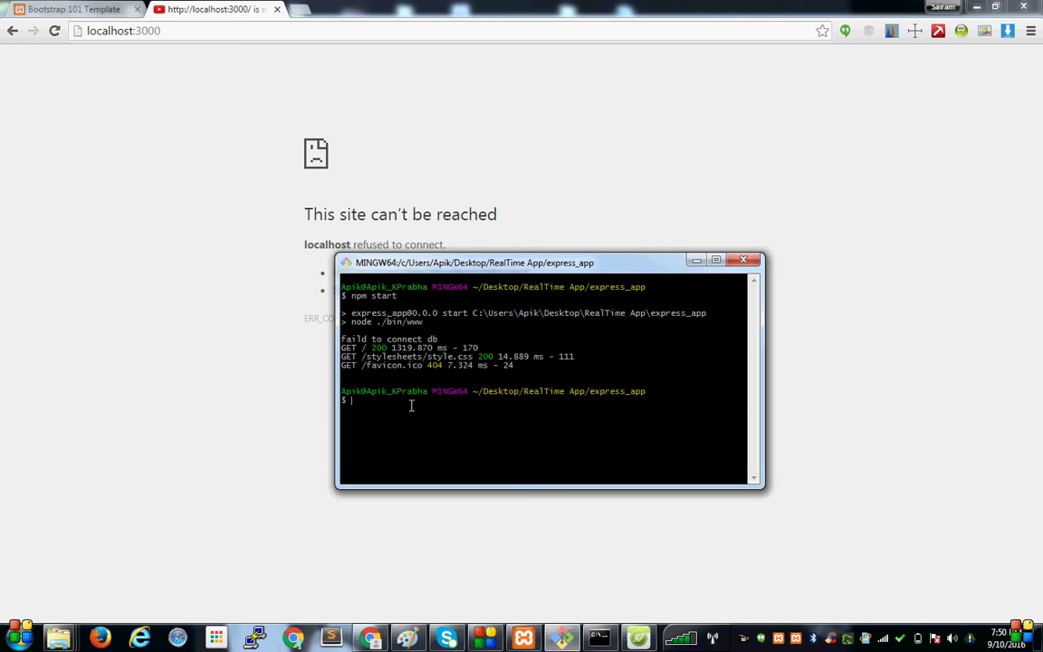
{"action": "key", "text": "Up"}
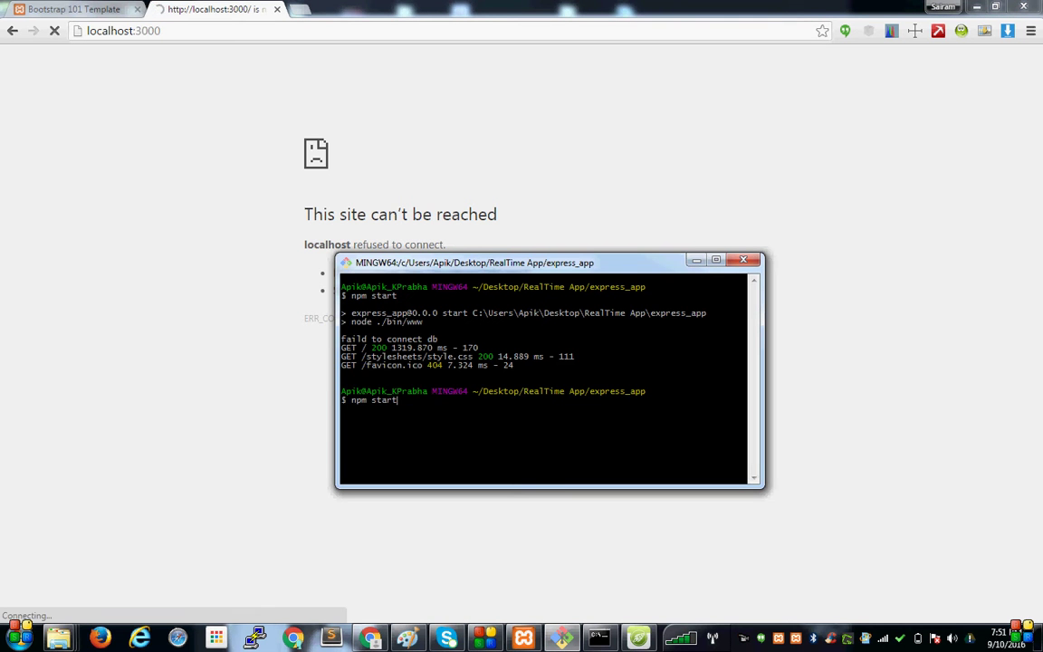
{"action": "key", "text": "Return"}
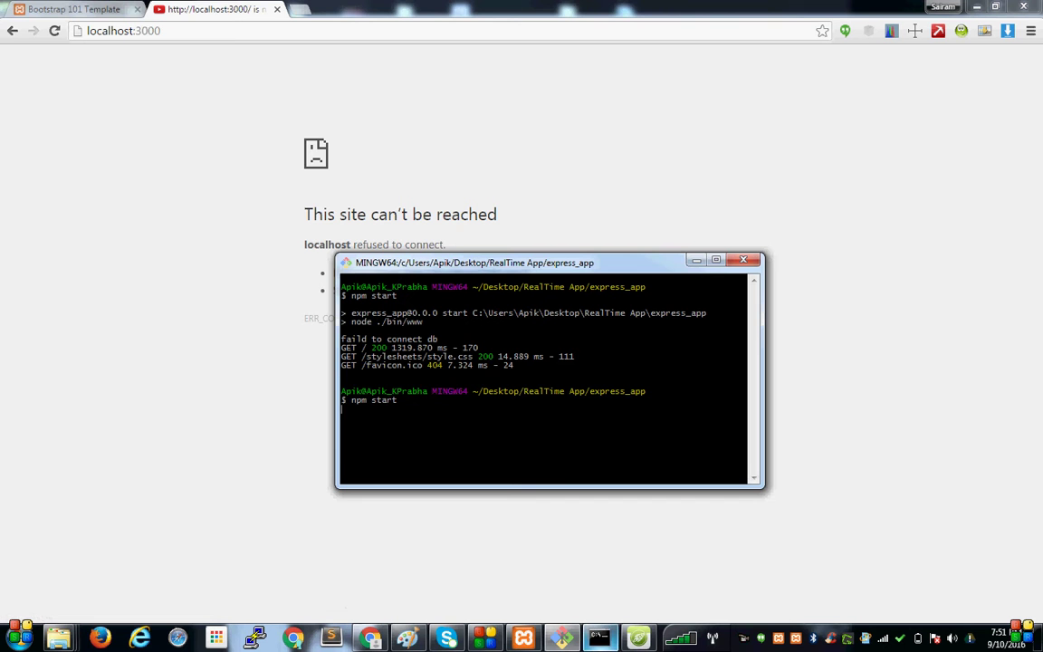
{"action": "left_click", "coordinate": [534, 561]}
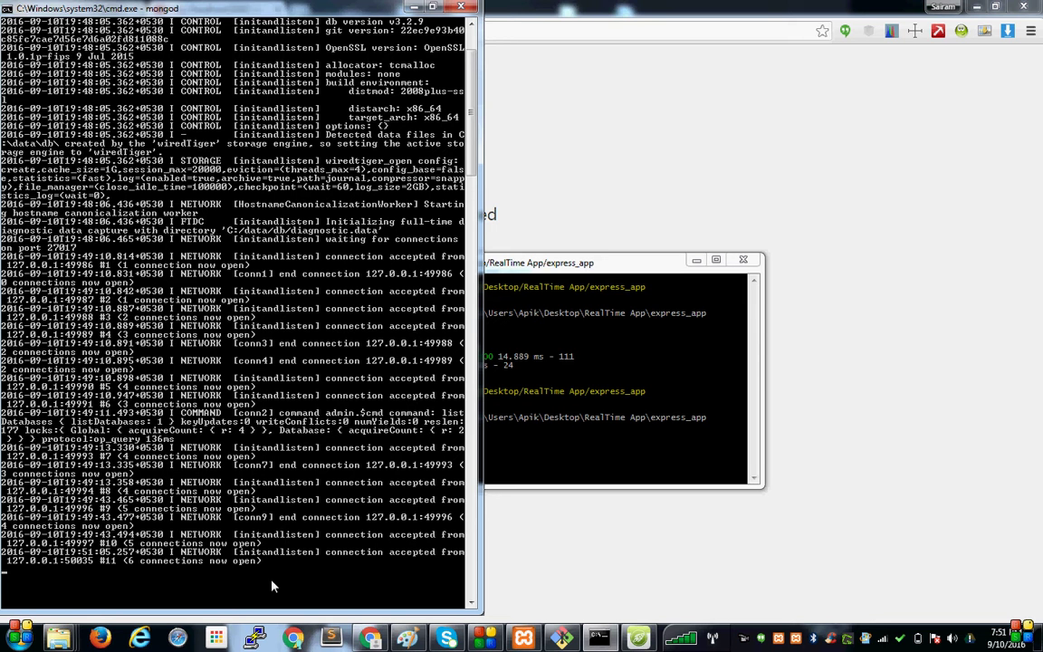
Check the Git Bash and mongod consoles for the database connection, then restore Chrome.
{"action": "left_click", "coordinate": [613, 520]}
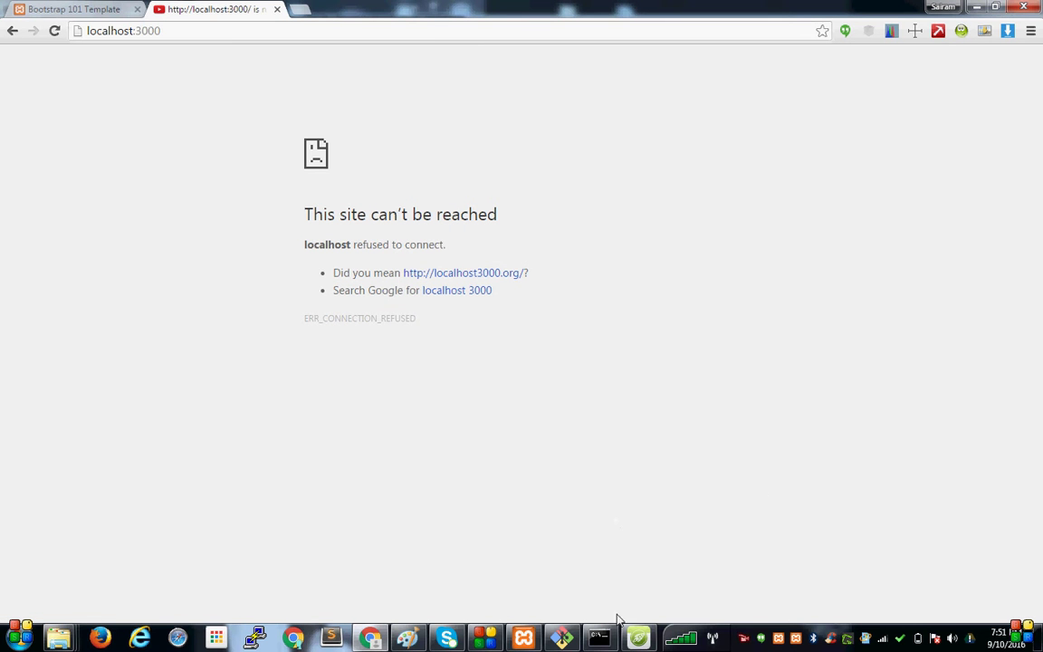
{"action": "left_click", "coordinate": [561, 639]}
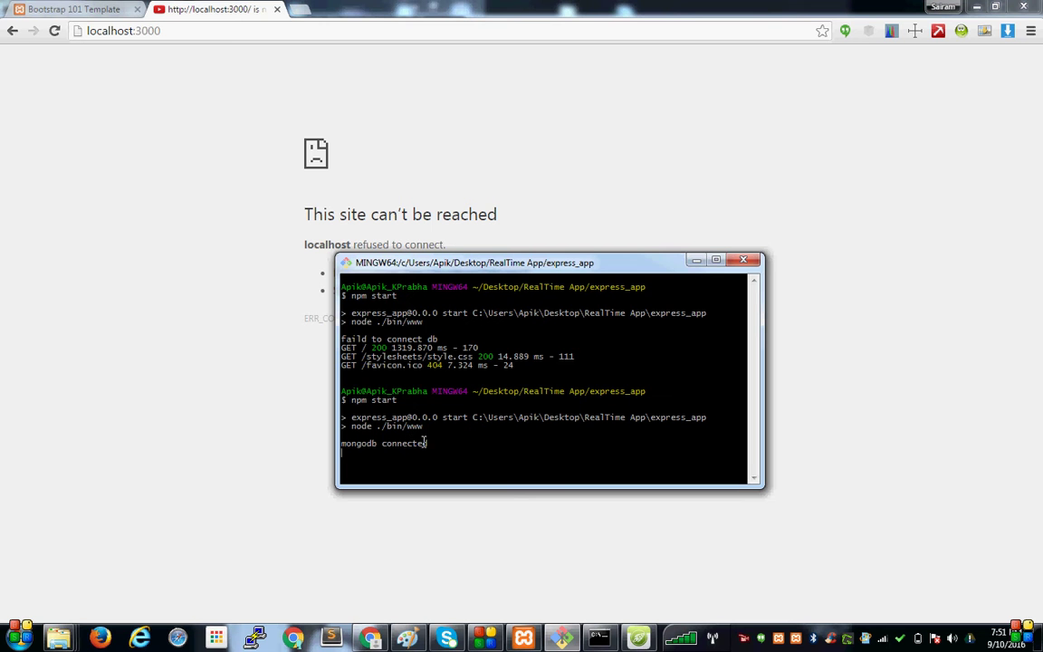
{"action": "left_click", "coordinate": [696, 261]}
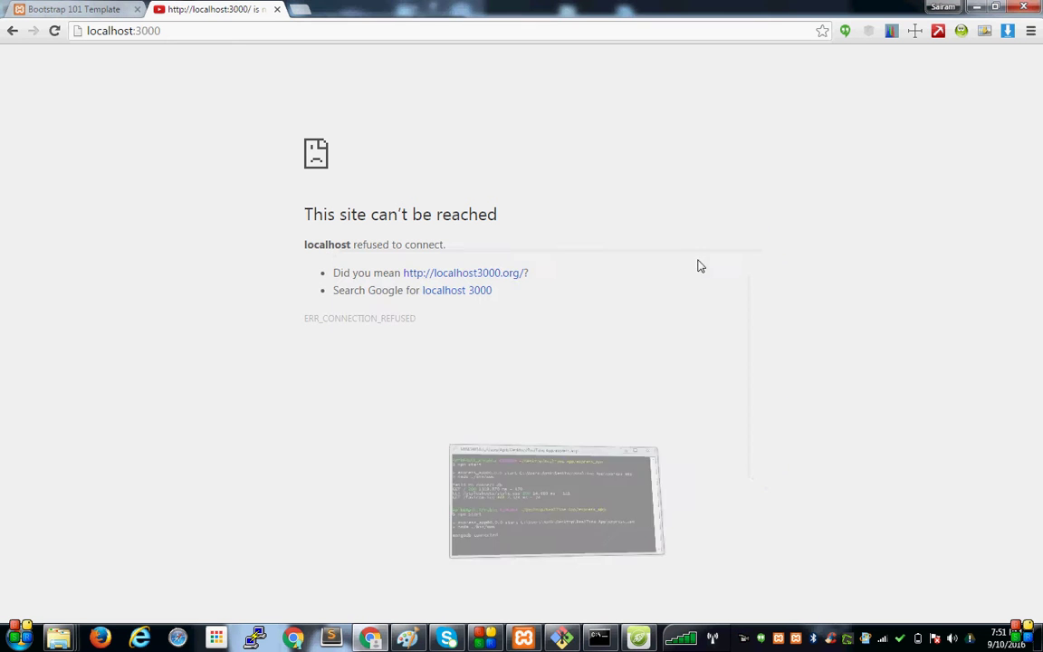
{"action": "left_click", "coordinate": [373, 639]}
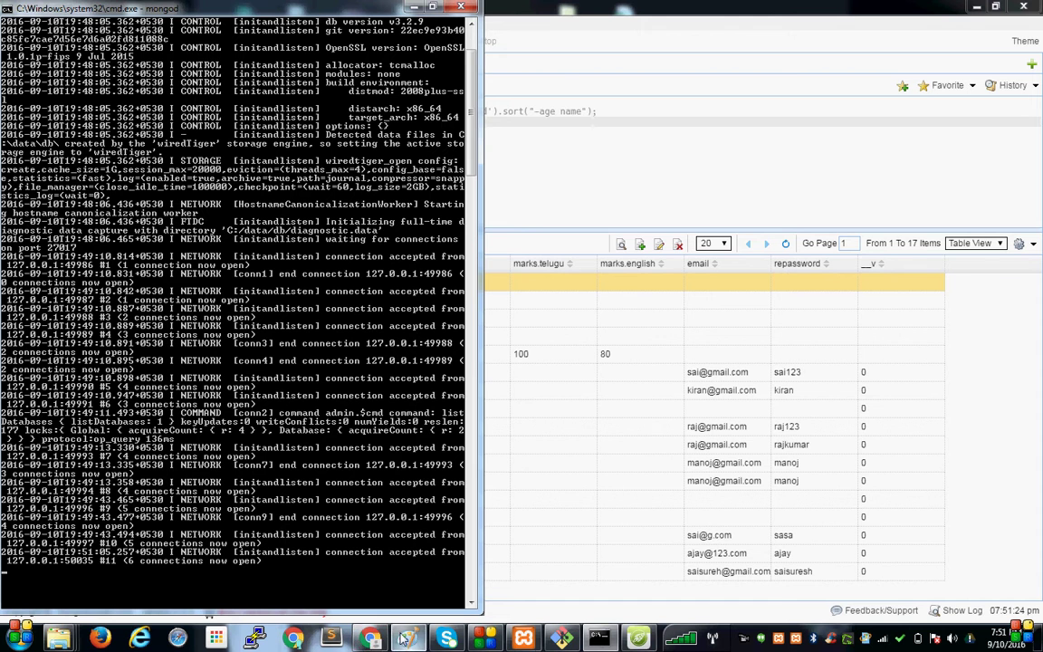
{"action": "mouse_move", "coordinate": [371, 642]}
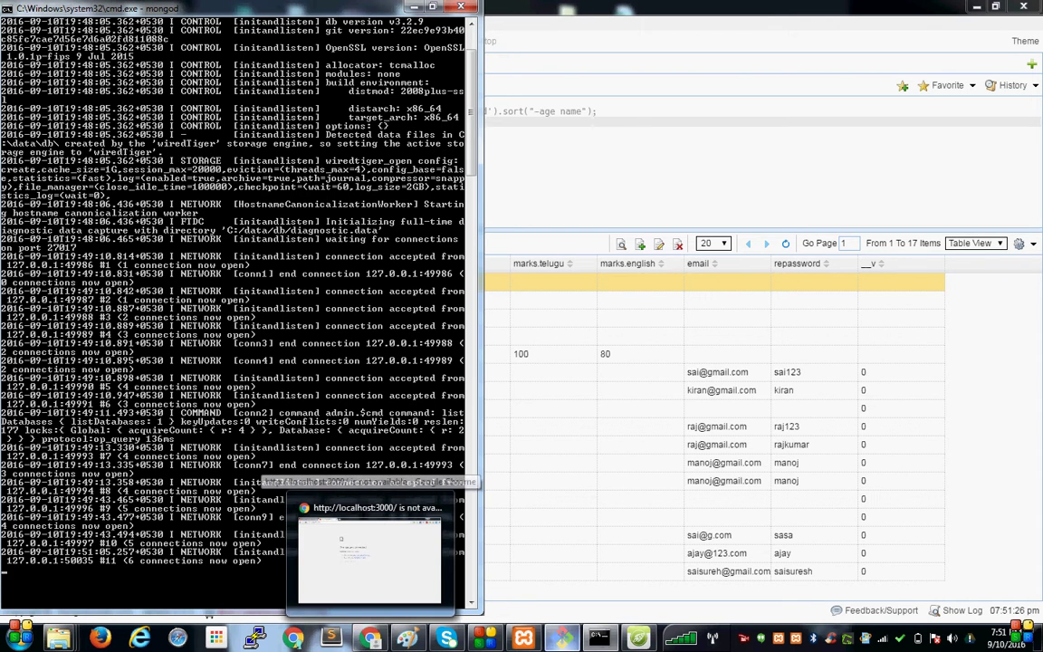
{"action": "left_click", "coordinate": [371, 639]}
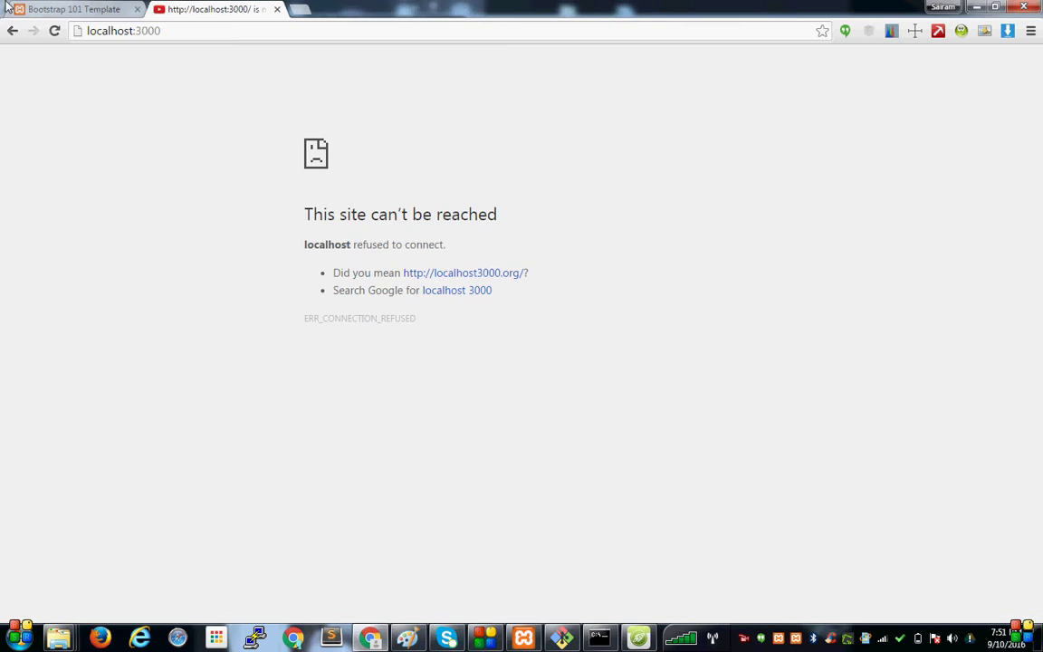
Open the Angular app's login form, submit it empty, and dismiss both alerts.
{"action": "left_click", "coordinate": [80, 7]}
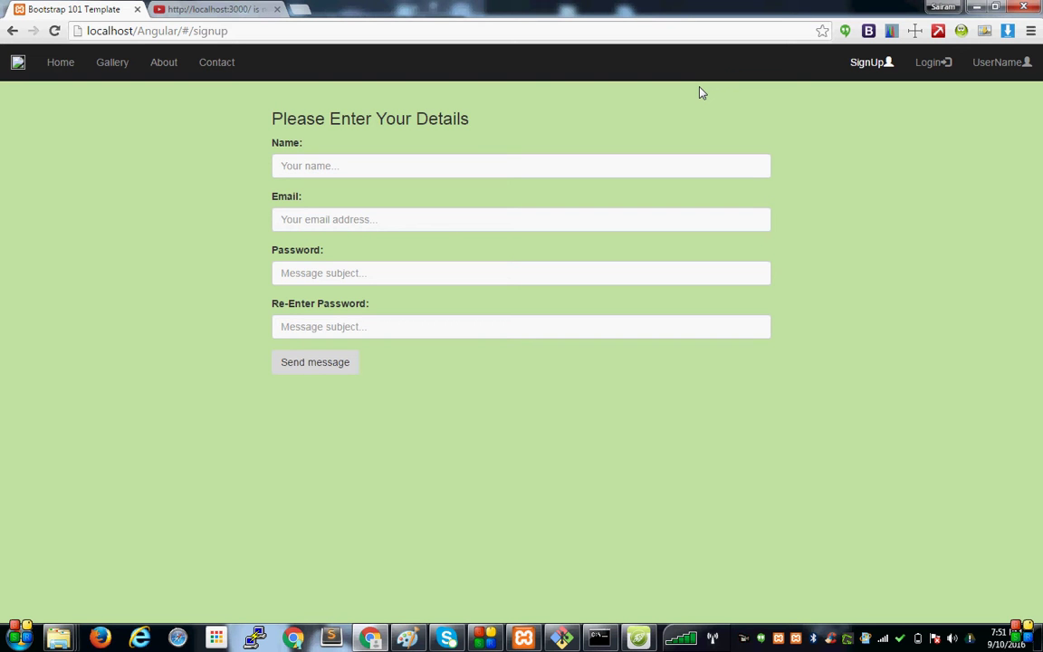
{"action": "left_click", "coordinate": [942, 65]}
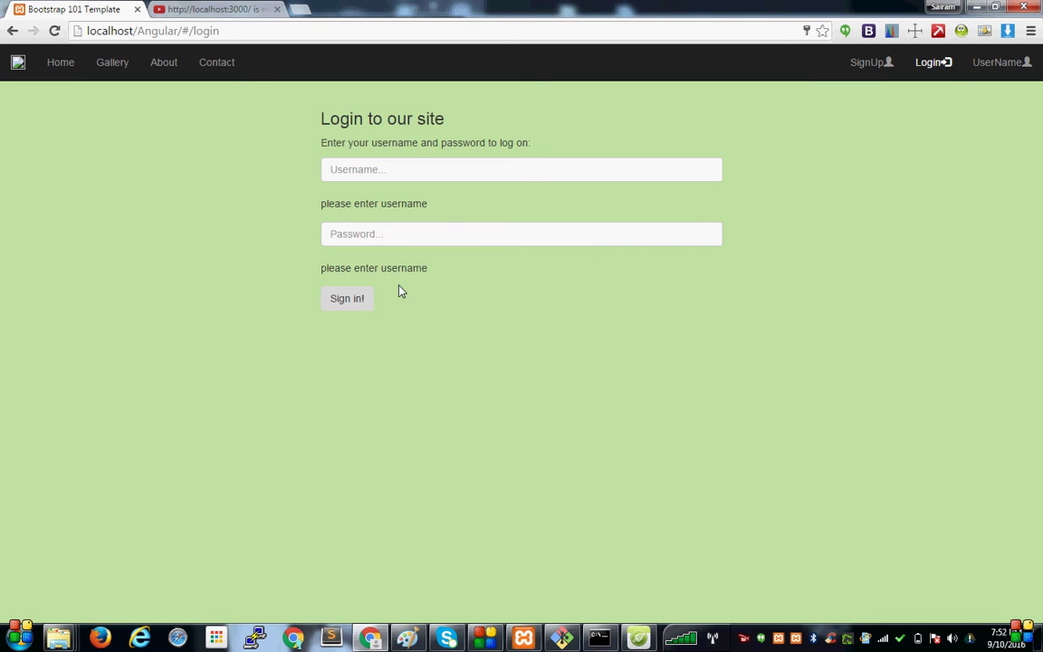
{"action": "left_click", "coordinate": [354, 299]}
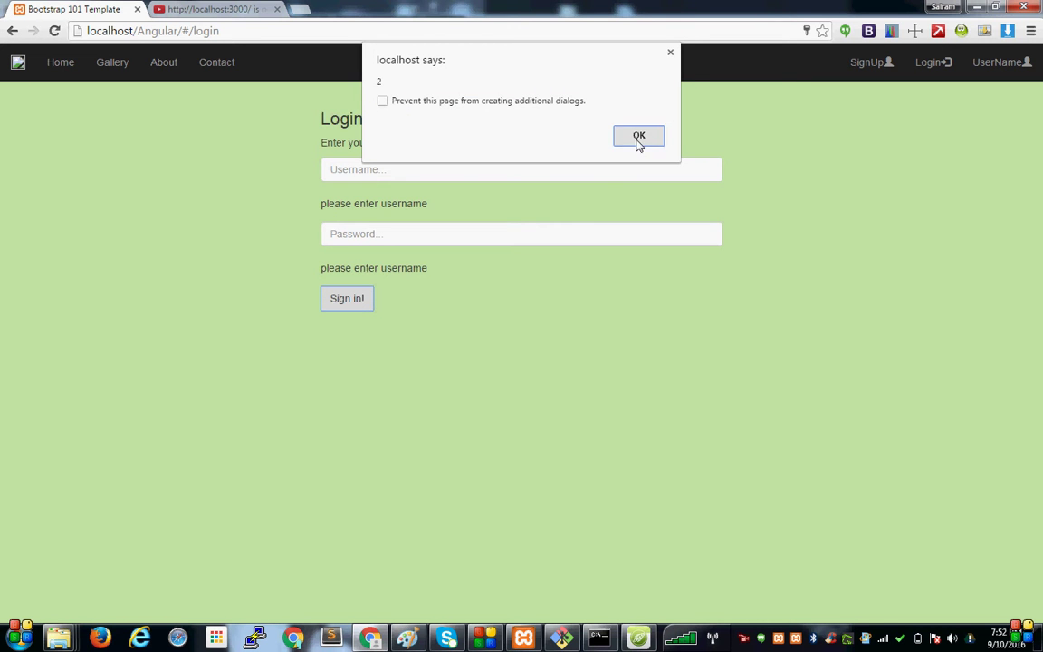
{"action": "left_click", "coordinate": [637, 142]}
{"action": "left_click", "coordinate": [639, 141]}
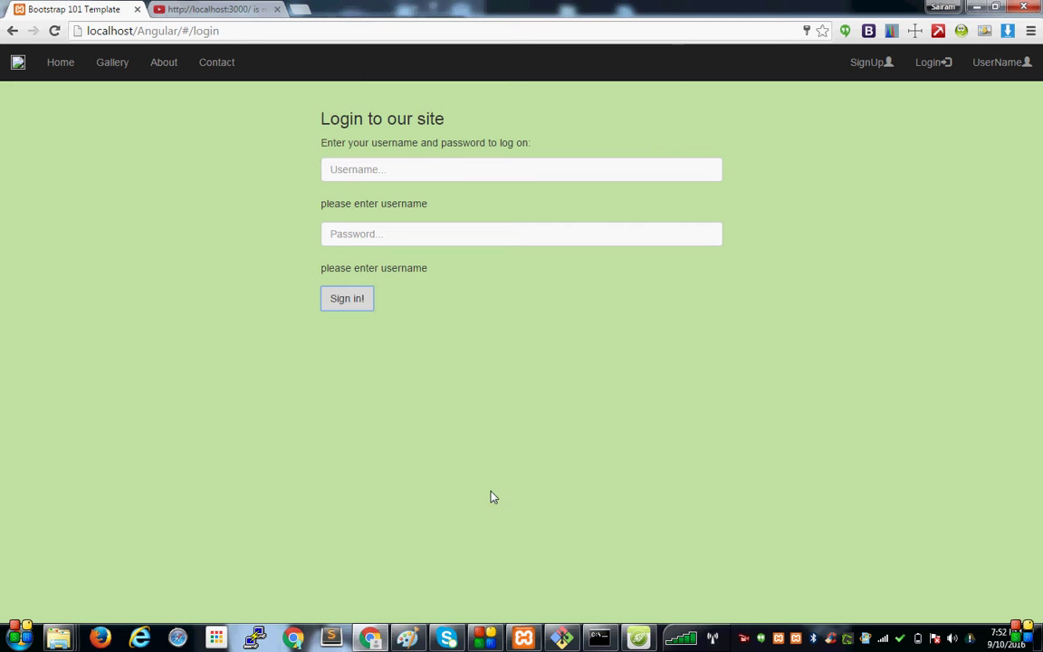
Check the mongod and Git Bash logs, then select the newest userdetails record in MongoBooster.
{"action": "left_click", "coordinate": [596, 639]}
{"action": "left_click", "coordinate": [597, 638]}
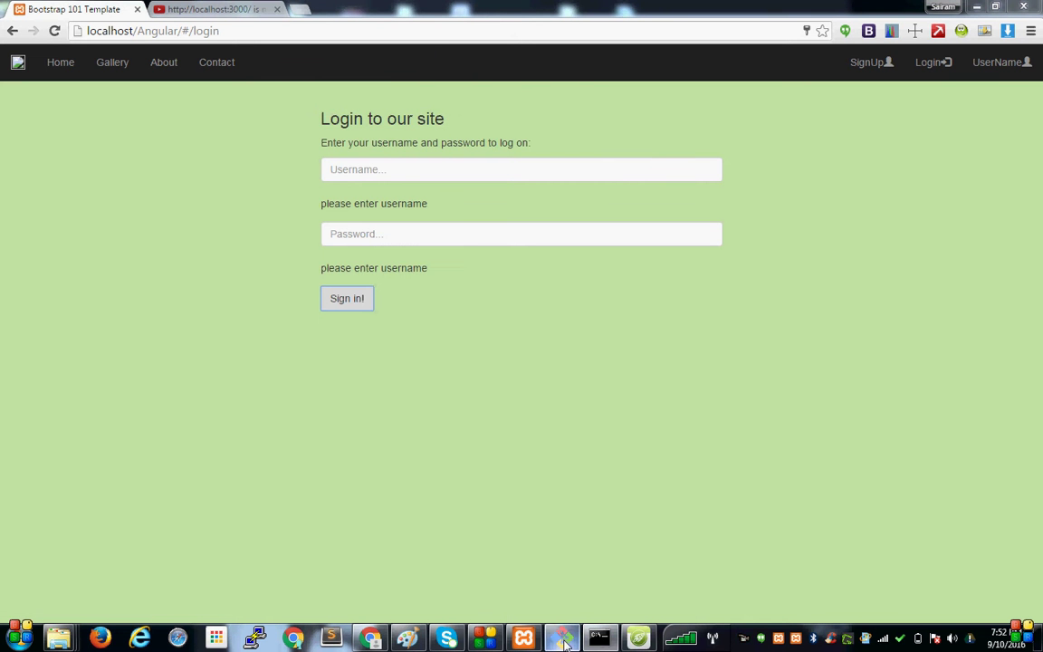
{"action": "left_click", "coordinate": [561, 638]}
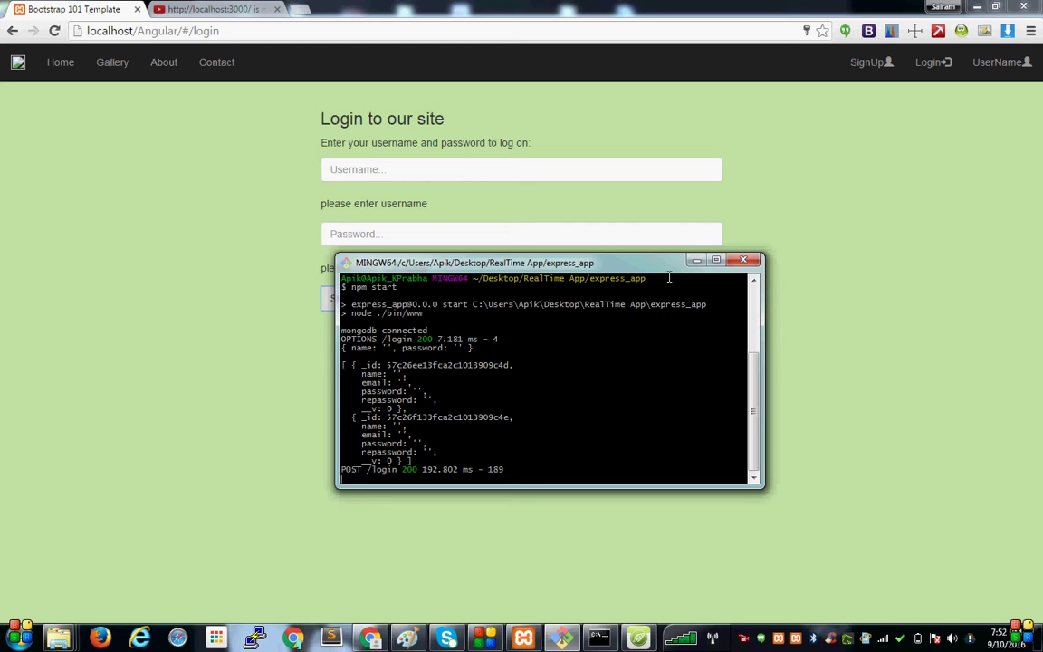
{"action": "left_click", "coordinate": [697, 264]}
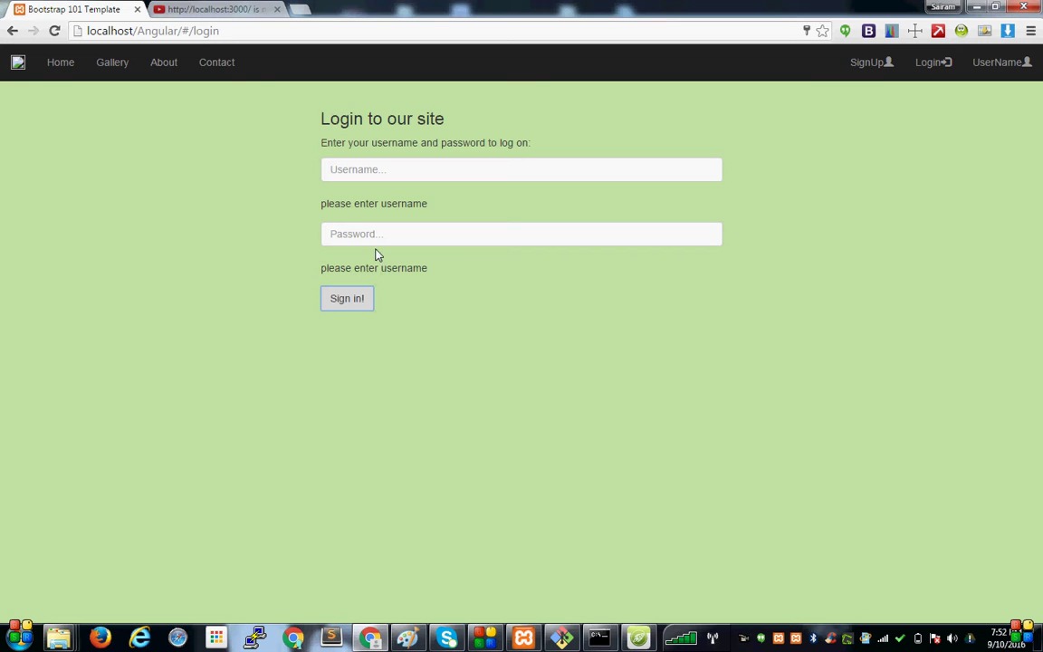
{"action": "left_click", "coordinate": [639, 639]}
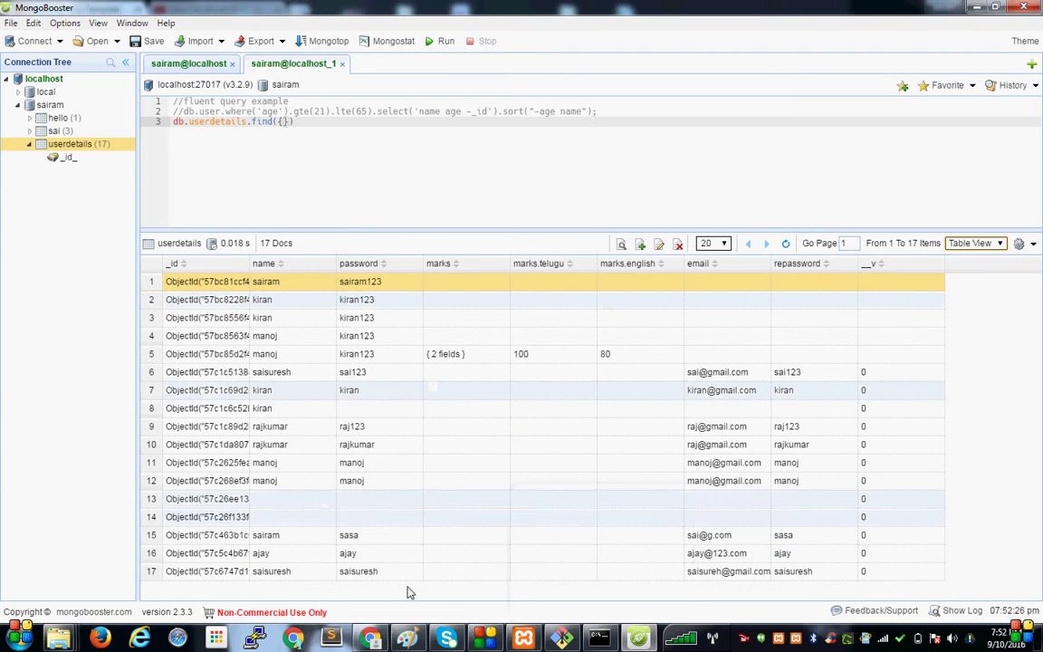
{"action": "left_click", "coordinate": [349, 576]}
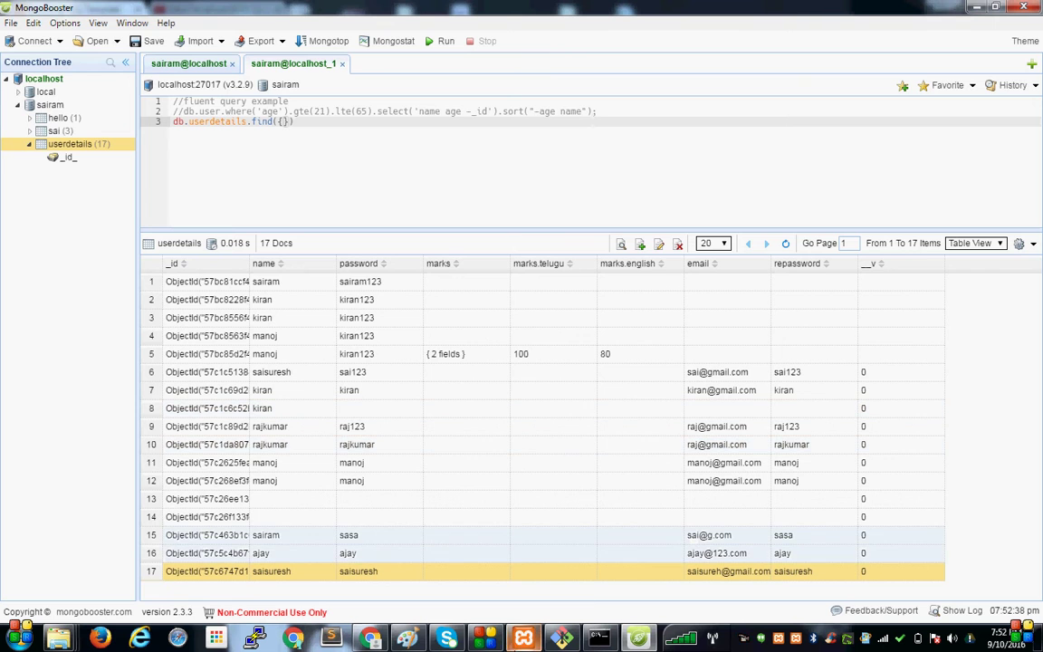
{"action": "left_click", "coordinate": [370, 638]}
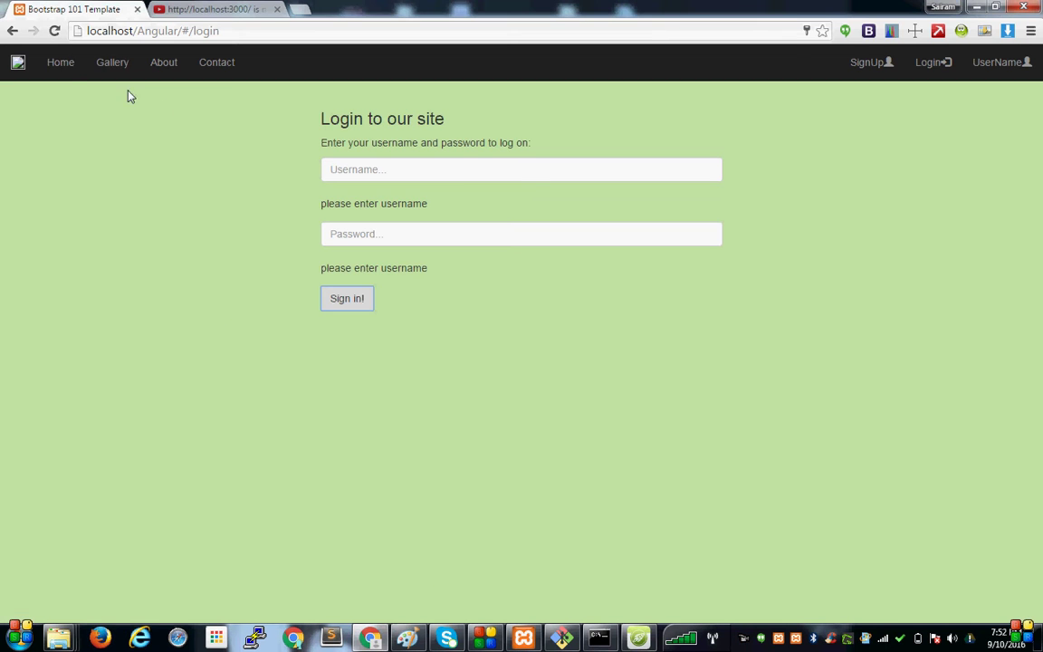
Sign in with the newly registered user's username and password and dismiss the success alert.
{"action": "left_click", "coordinate": [63, 71]}
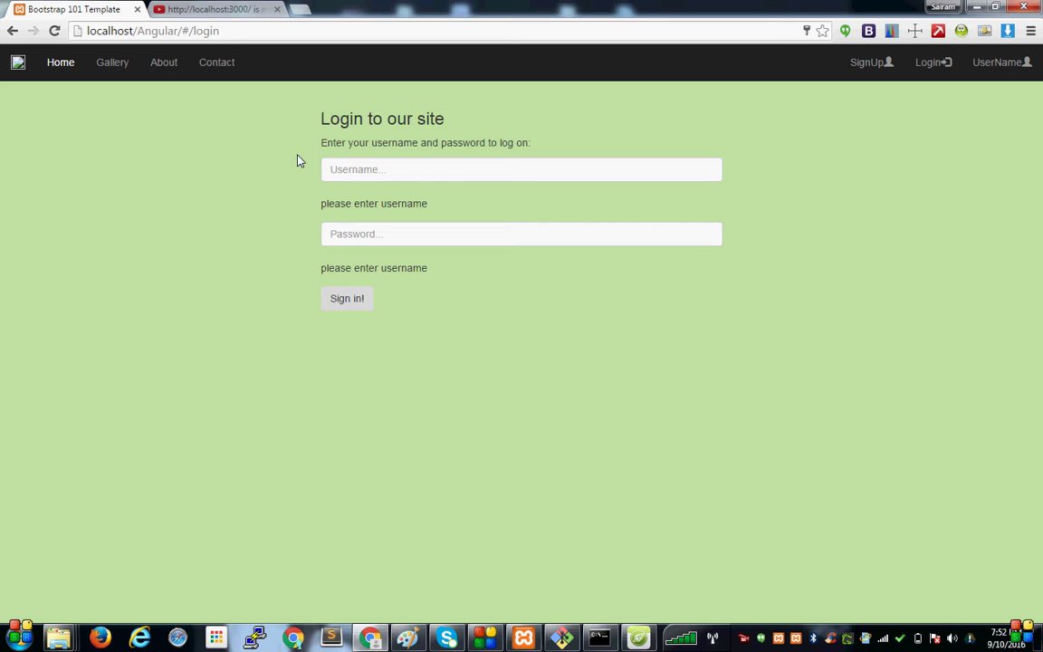
{"action": "left_click", "coordinate": [352, 164]}
{"action": "type", "text": "sa"}
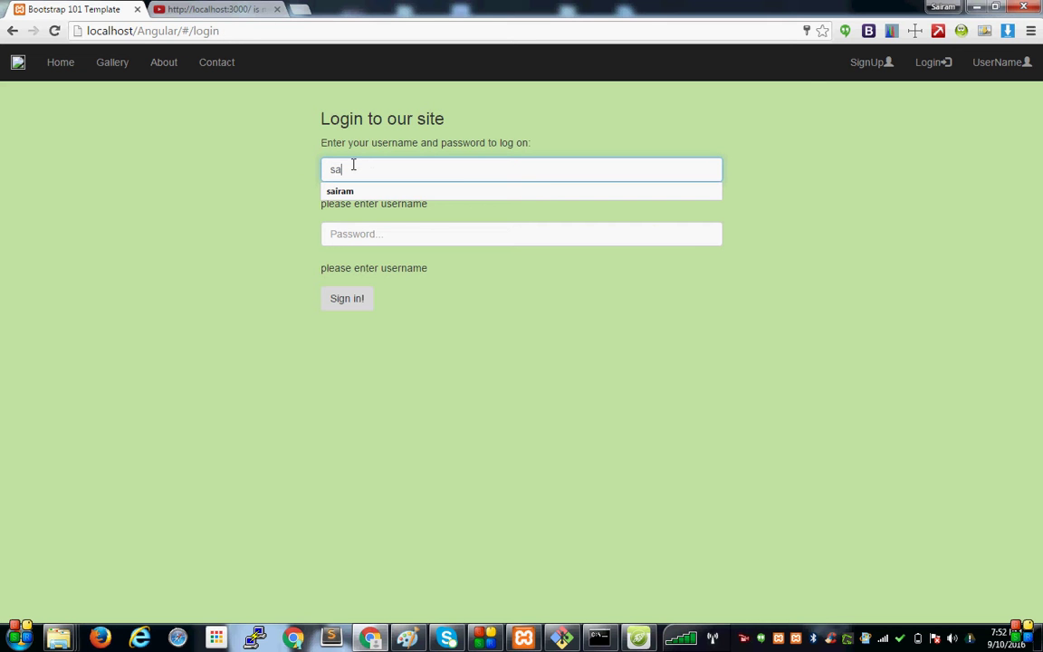
{"action": "type", "text": "isures"}
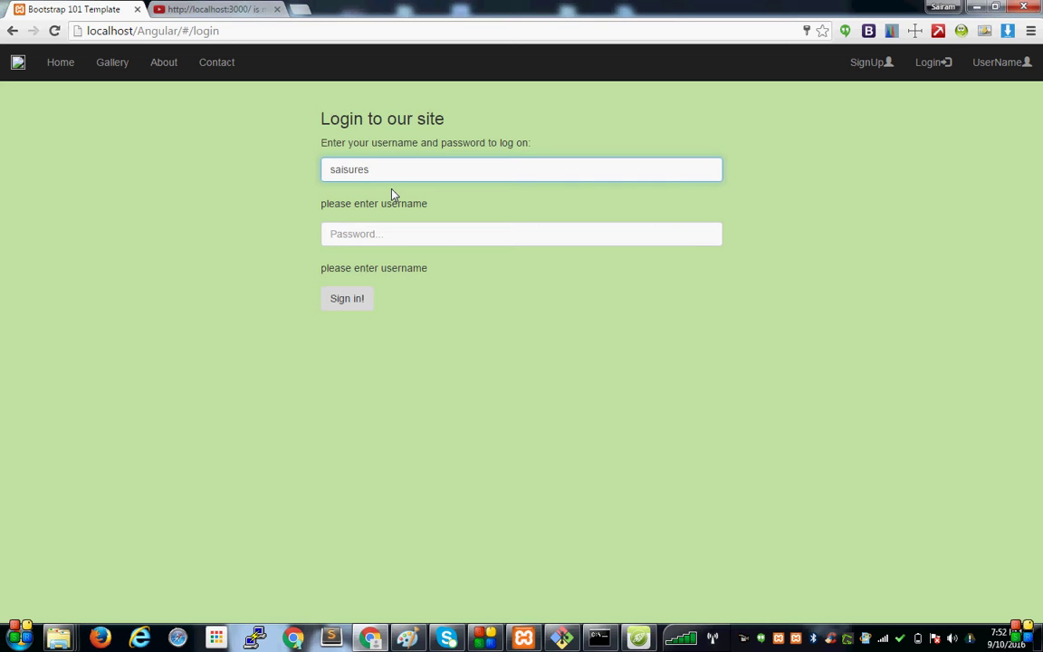
{"action": "type", "text": "h"}
{"action": "left_click", "coordinate": [370, 235]}
{"action": "type", "text": "s"}
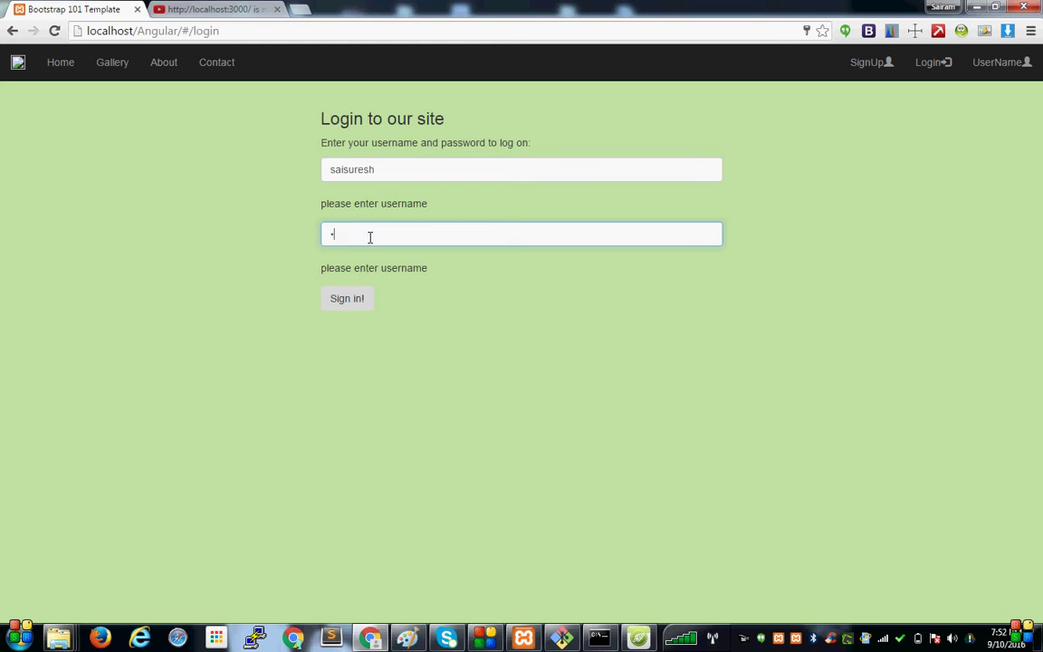
{"action": "type", "text": "aisures"}
{"action": "left_click", "coordinate": [352, 300]}
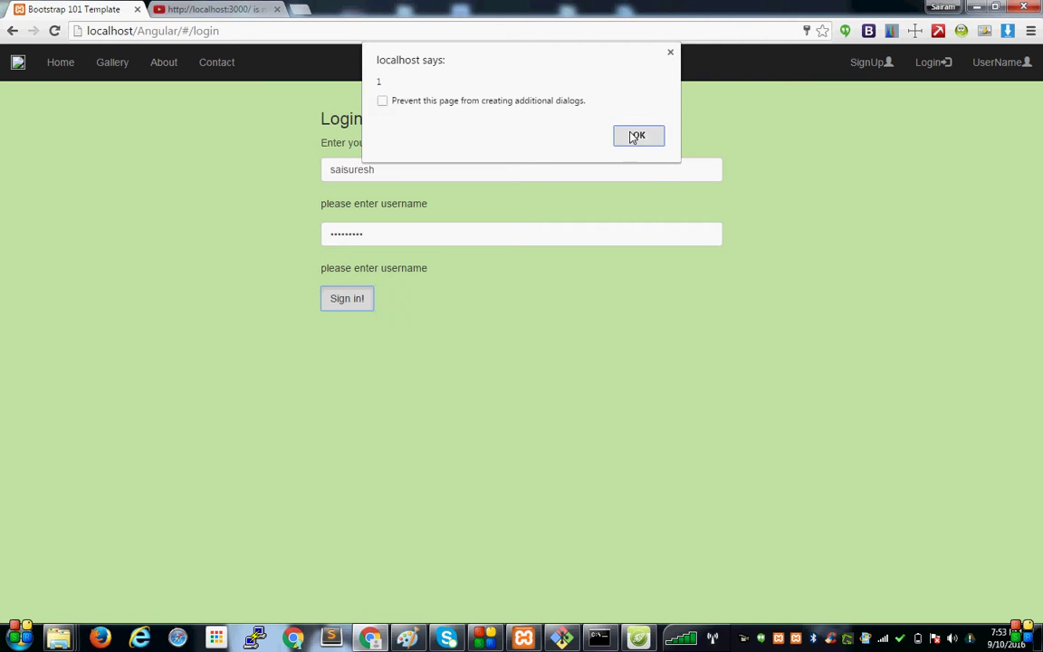
{"action": "left_click", "coordinate": [634, 136]}
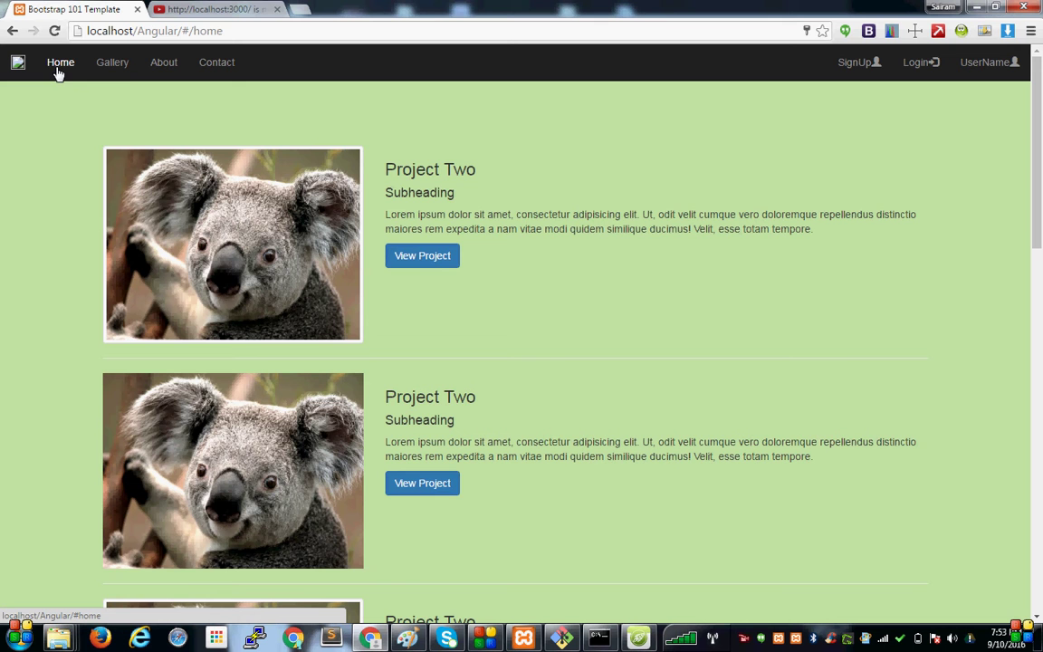
Browse the Gallery, About and Home pages, then return to the Login page.
{"action": "left_click", "coordinate": [121, 67]}
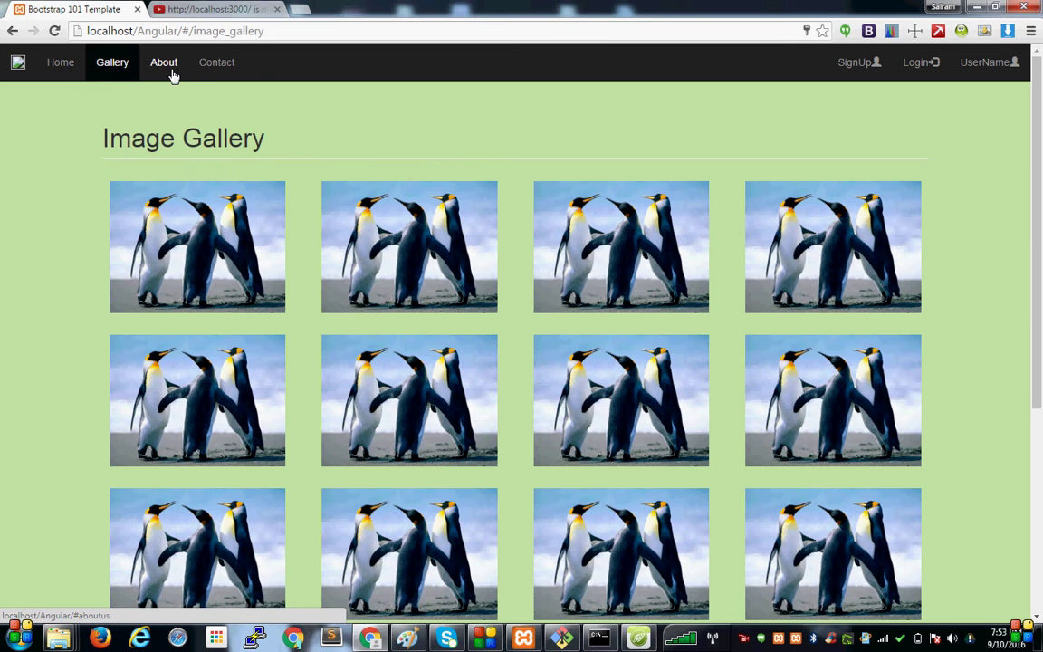
{"action": "left_click", "coordinate": [171, 74]}
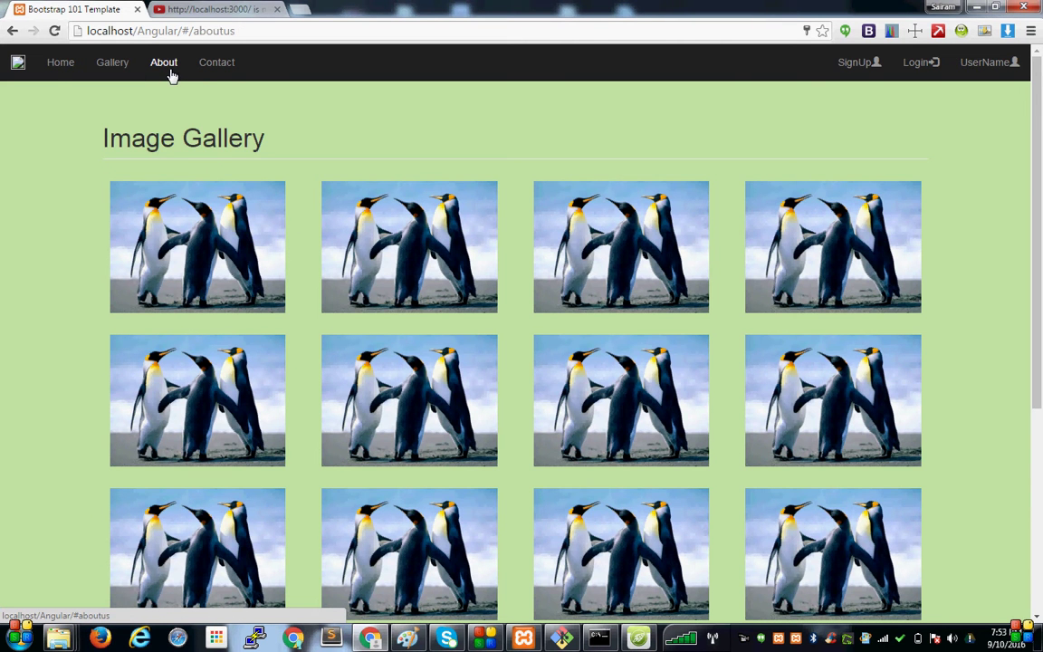
{"action": "left_click", "coordinate": [60, 77]}
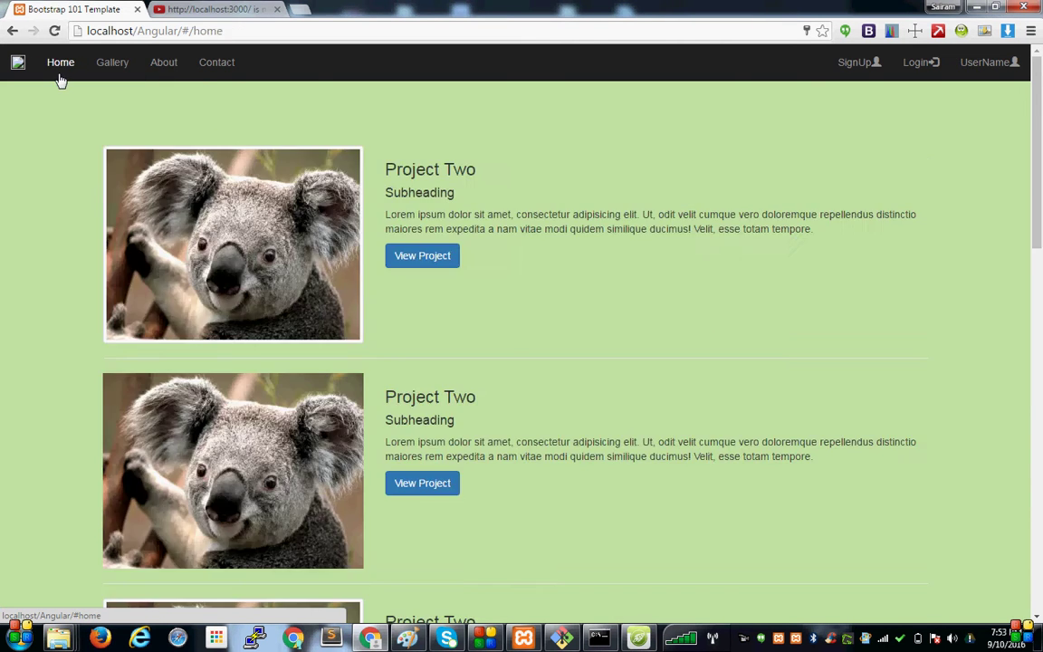
{"action": "left_click", "coordinate": [910, 67]}
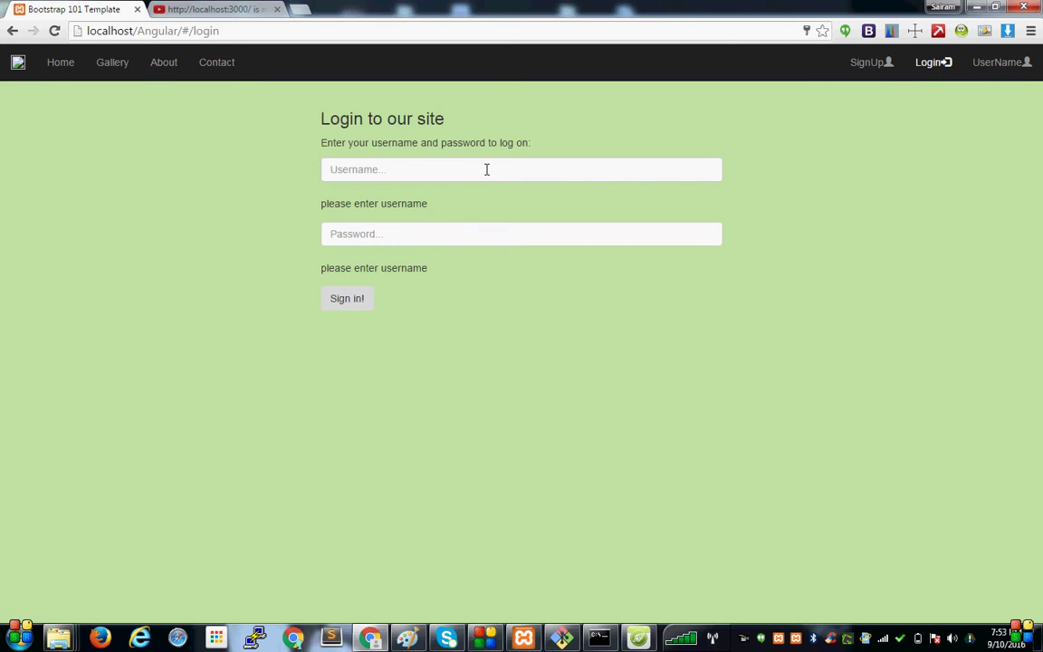
Enter a made-up username and password in the login form, reloading once to retype them.
{"action": "left_click", "coordinate": [486, 169]}
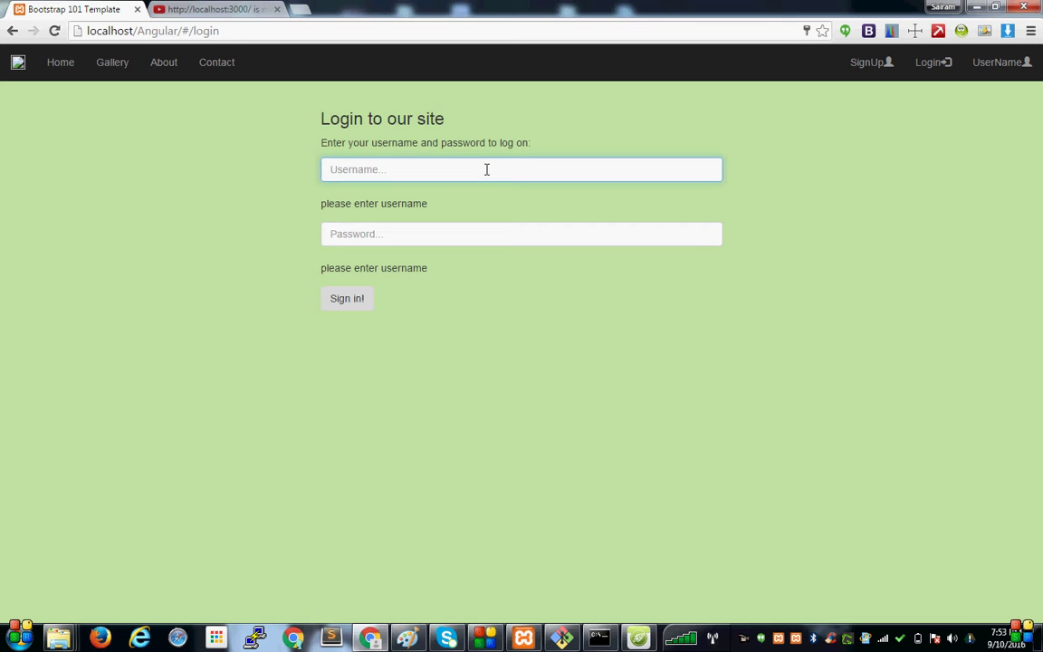
{"action": "type", "text": "kkk"}
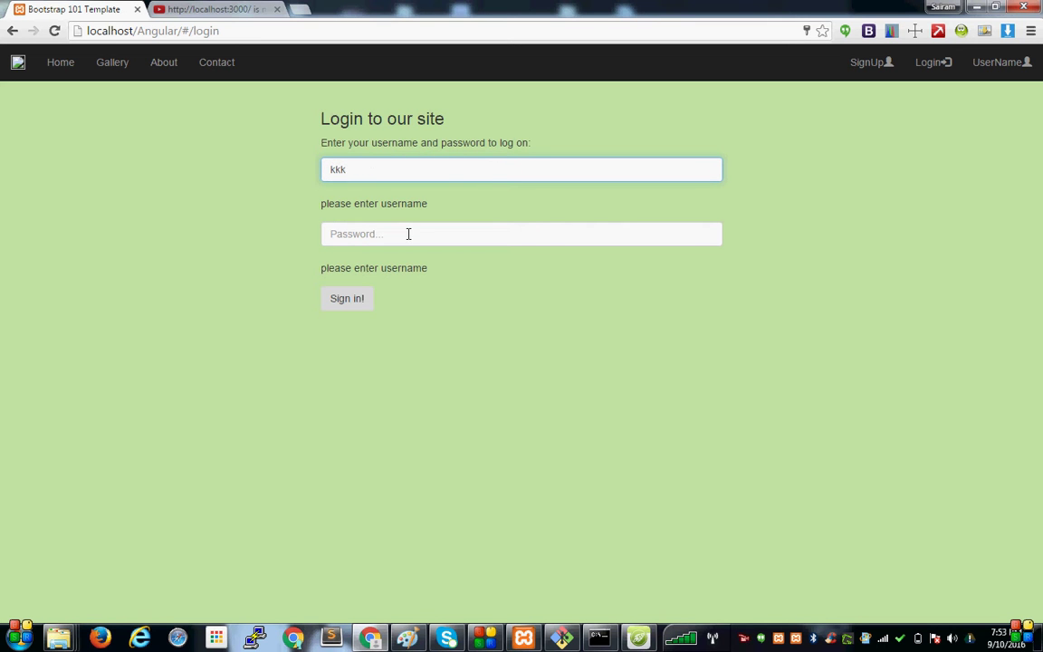
{"action": "left_click", "coordinate": [406, 235]}
{"action": "type", "text": "kkk"}
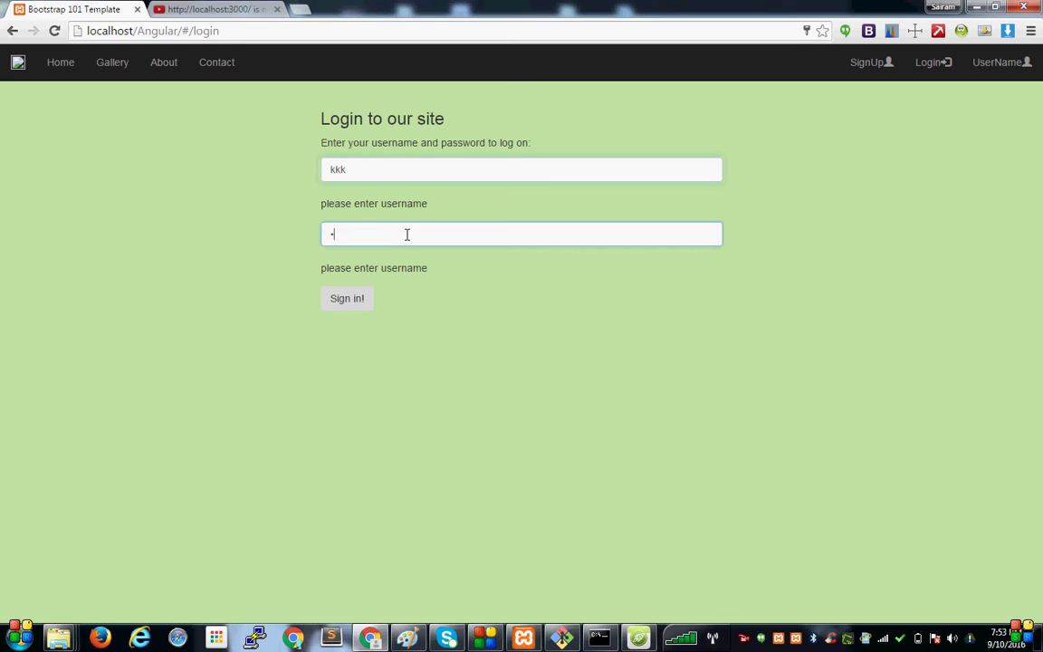
{"action": "left_click", "coordinate": [55, 29]}
{"action": "left_click", "coordinate": [418, 170]}
{"action": "type", "text": "kkki"}
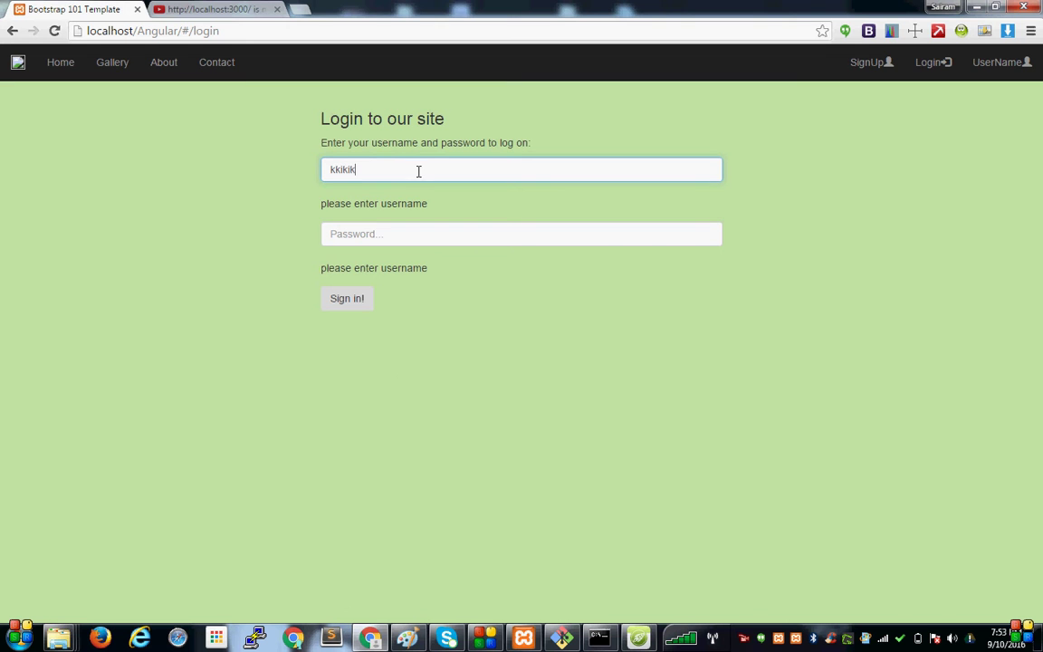
{"action": "left_click", "coordinate": [374, 243]}
{"action": "type", "text": "k"}
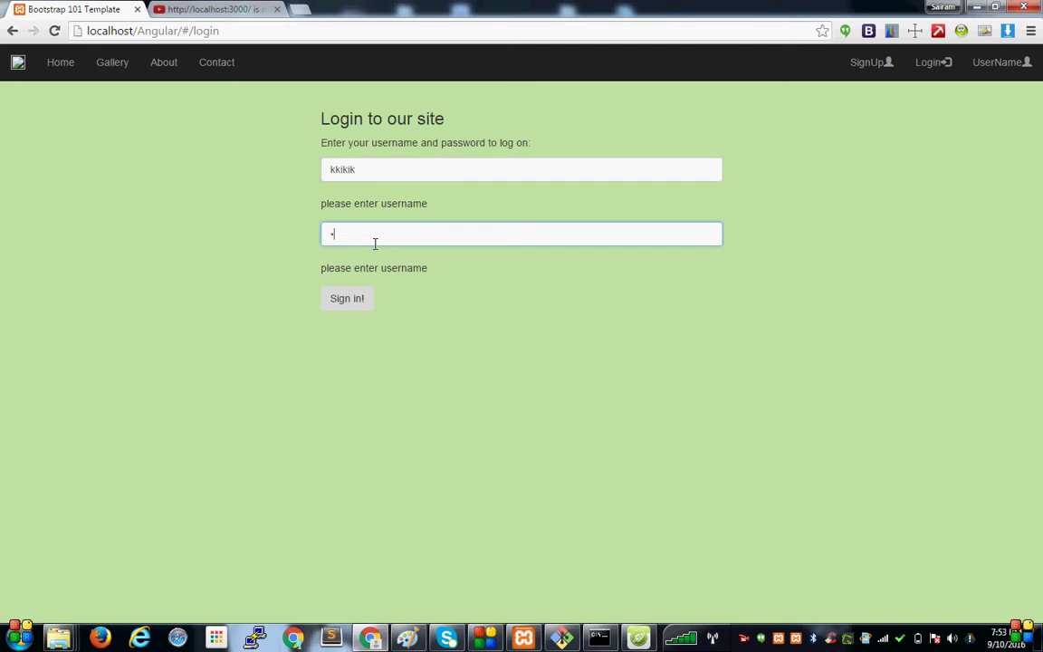
Check the server log, submit the bogus login, and dismiss the incorrect-credentials alerts.
{"action": "left_click", "coordinate": [565, 641]}
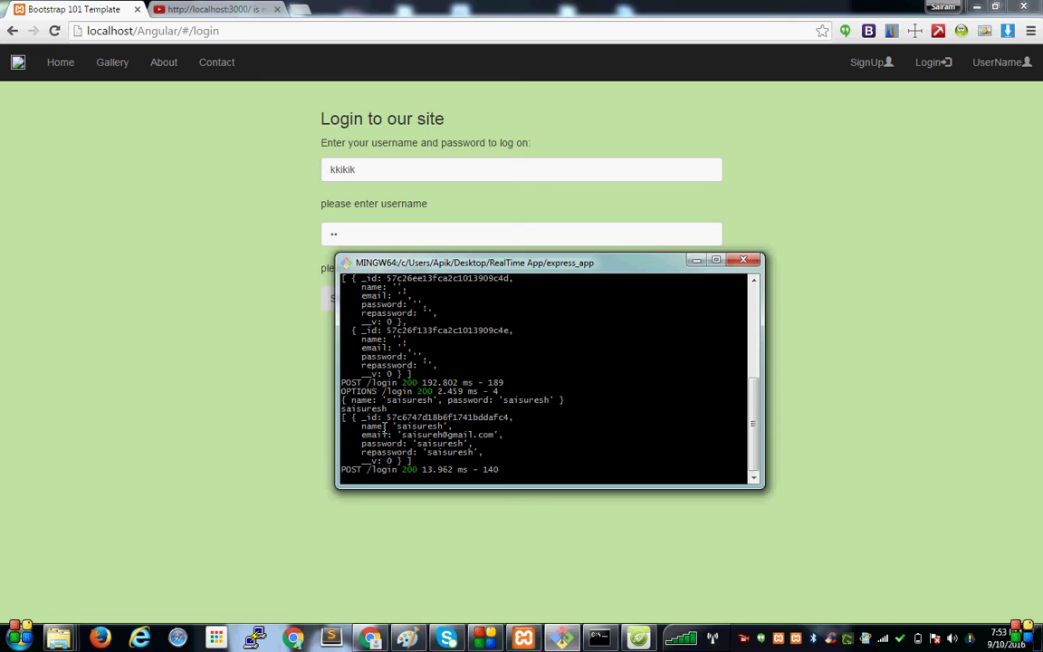
{"action": "left_click", "coordinate": [696, 261]}
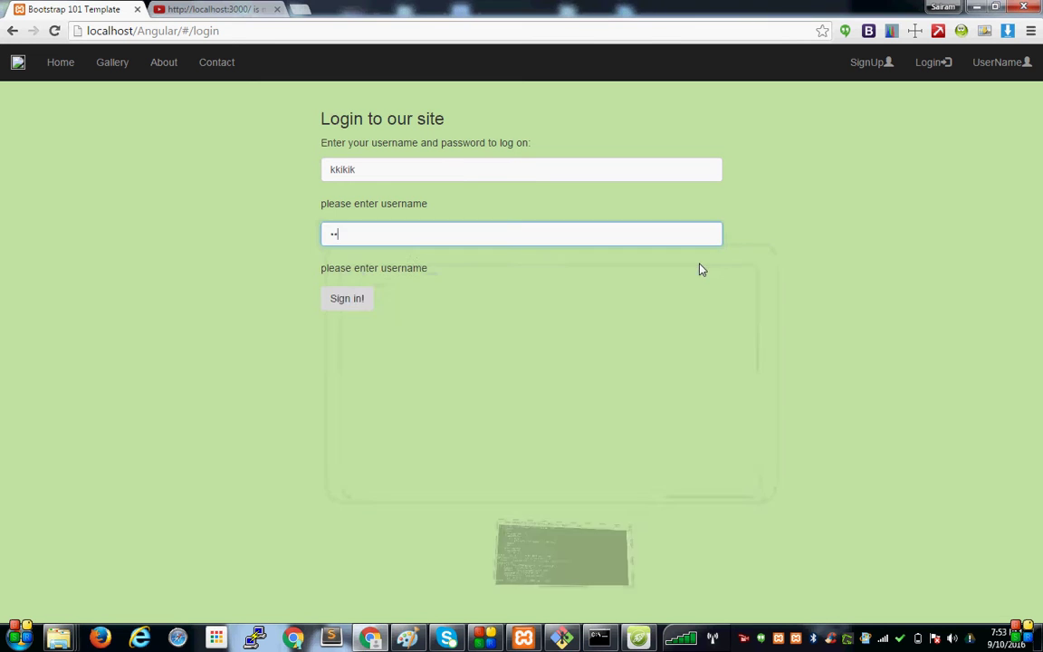
{"action": "left_click", "coordinate": [345, 301]}
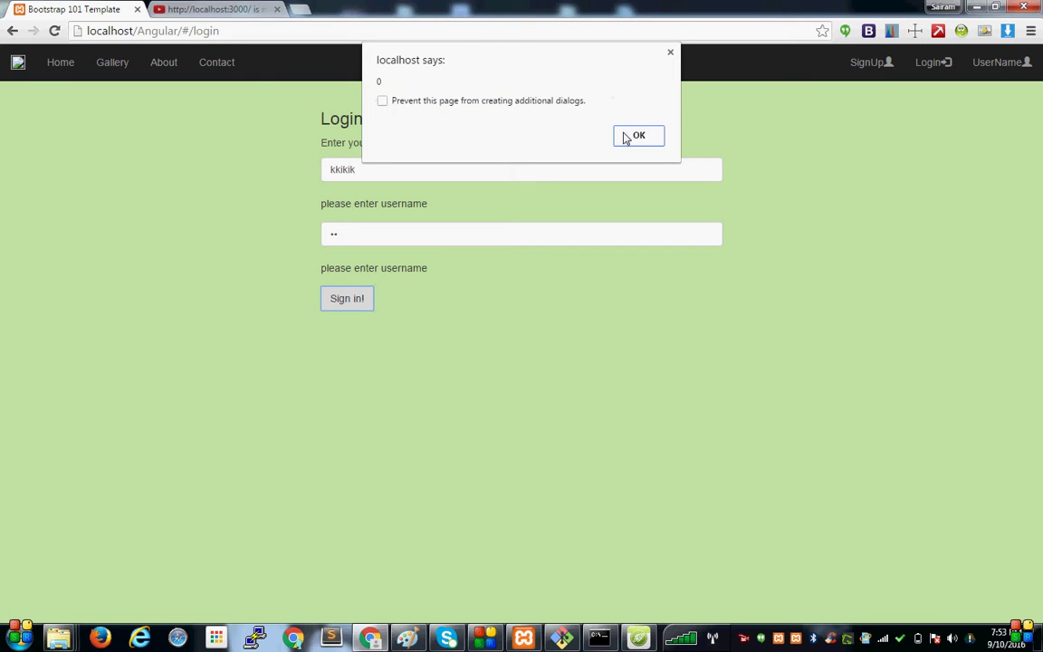
{"action": "left_click", "coordinate": [623, 142]}
{"action": "left_click", "coordinate": [643, 138]}
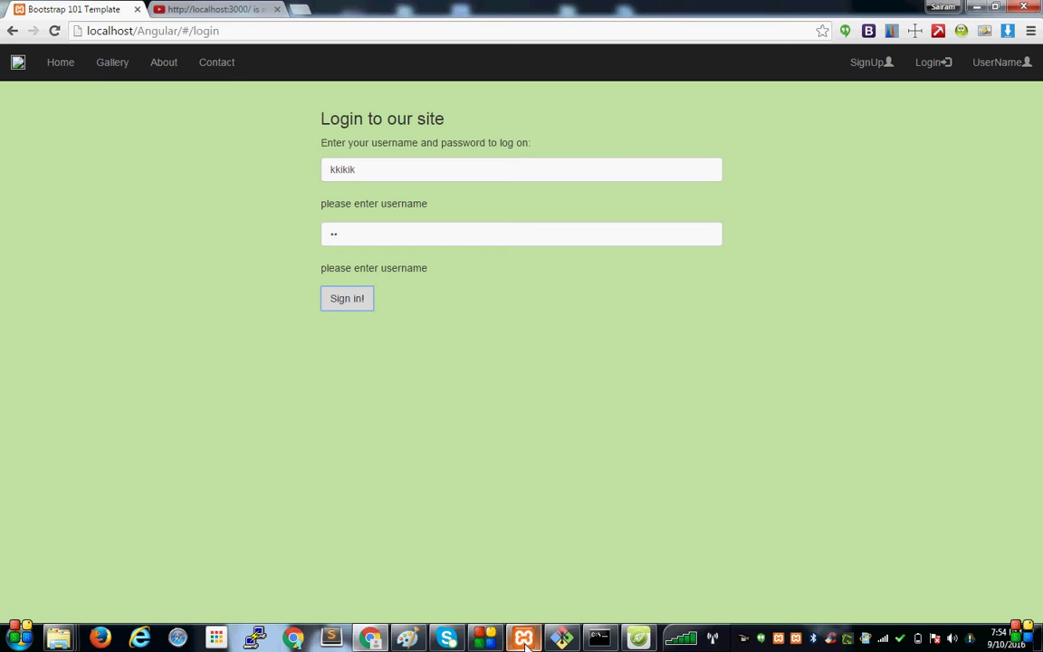
{"action": "mouse_move", "coordinate": [525, 641]}
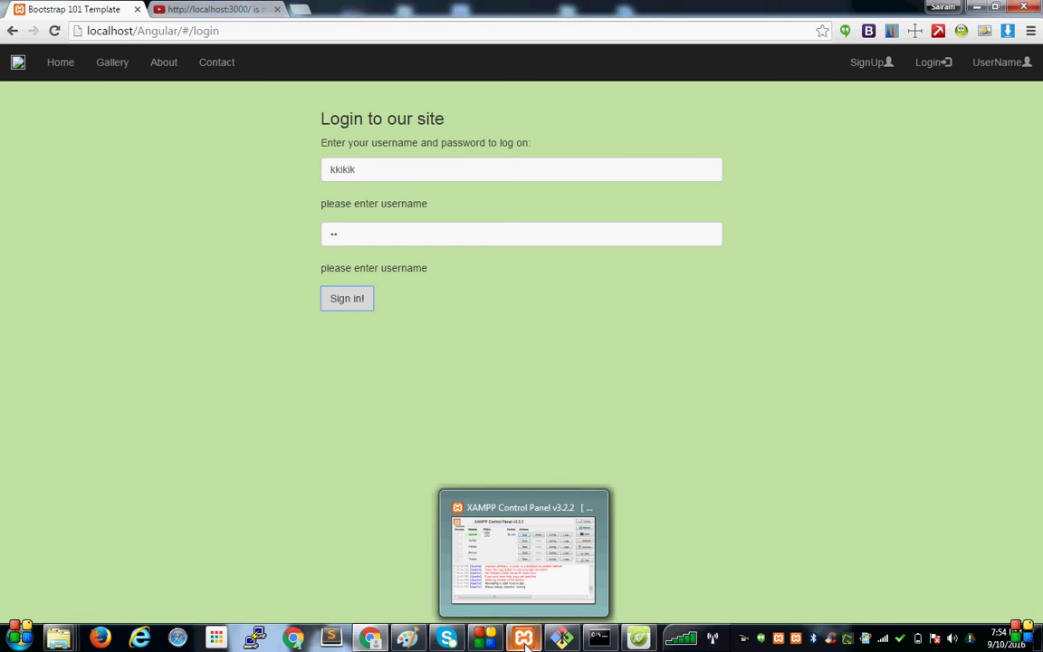
{"action": "left_click", "coordinate": [639, 639]}
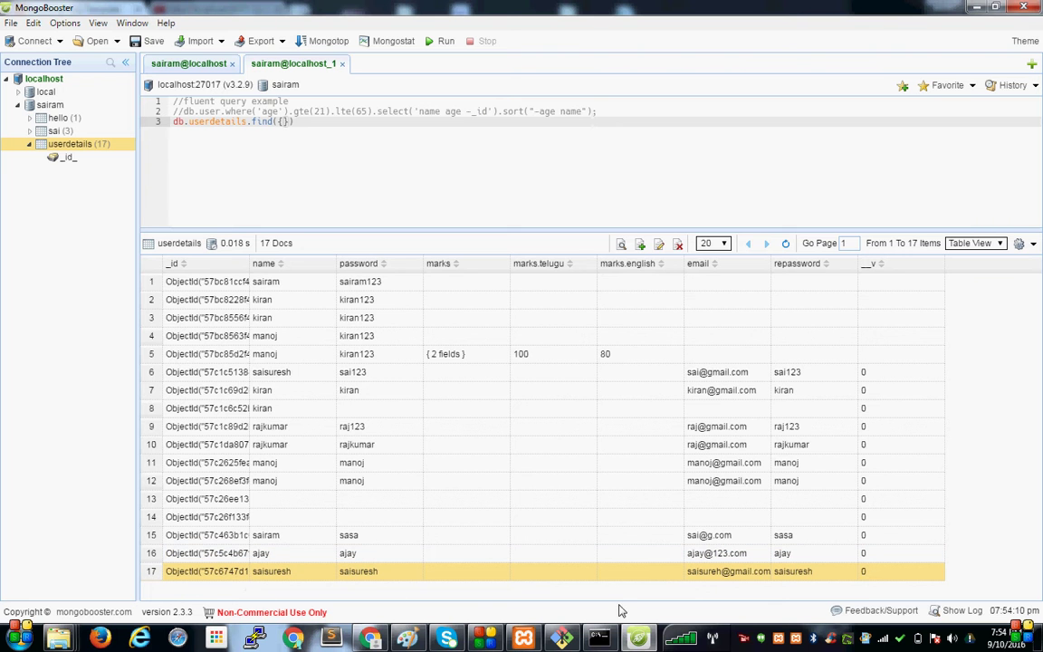
{"action": "left_click", "coordinate": [637, 639]}
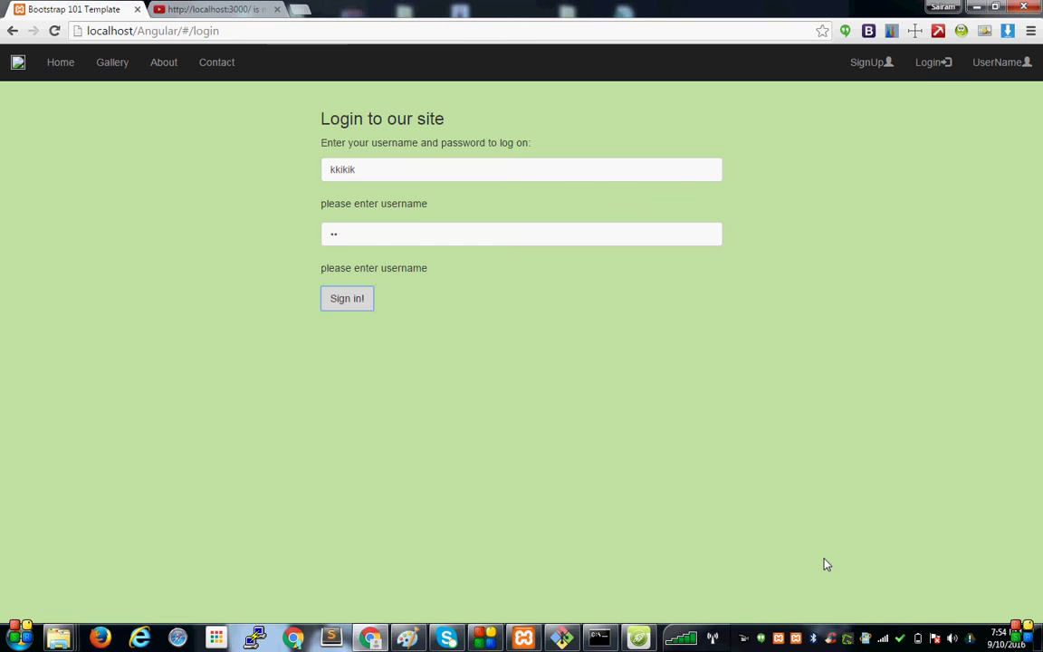
{"action": "left_click", "coordinate": [638, 639]}
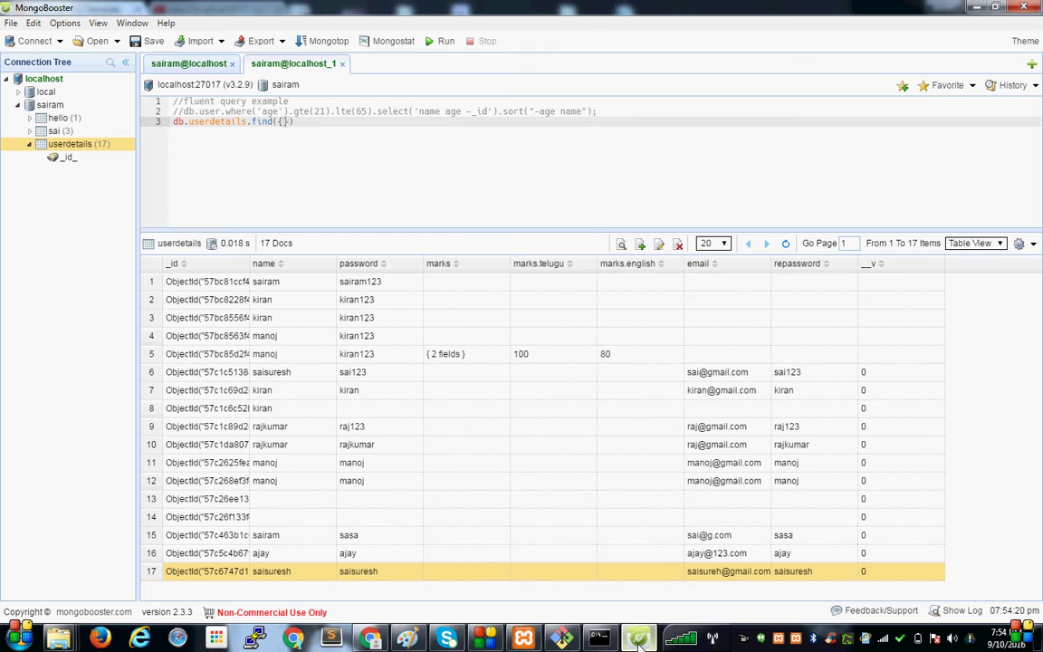
{"action": "left_click", "coordinate": [638, 639]}
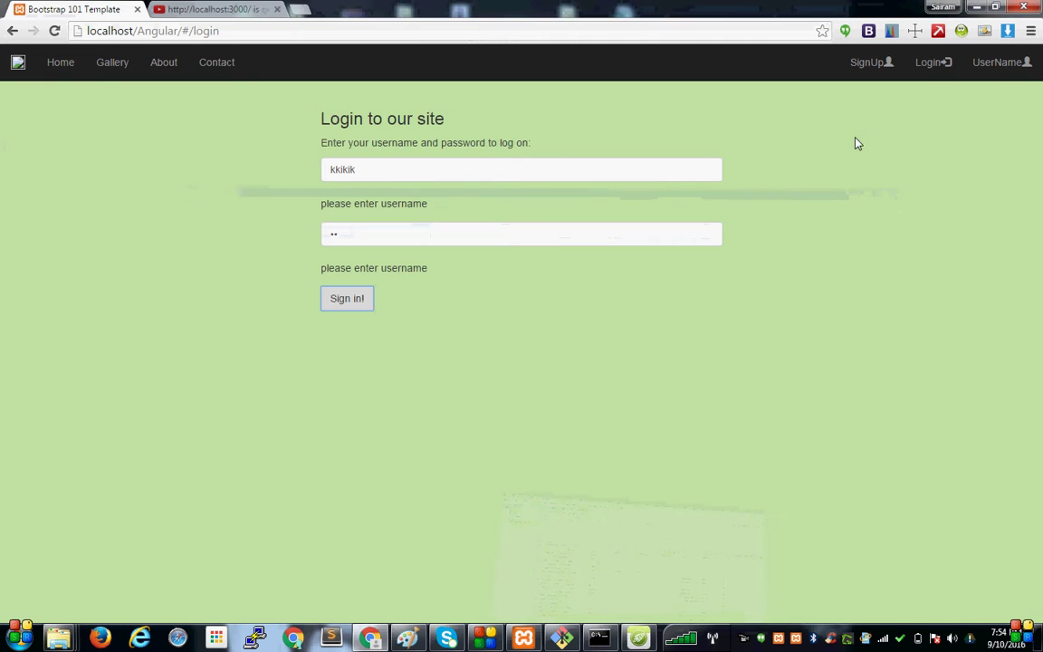
On the SignUp page, enter the new user's name, e-mail address, password and password confirmation.
{"action": "left_click", "coordinate": [860, 68]}
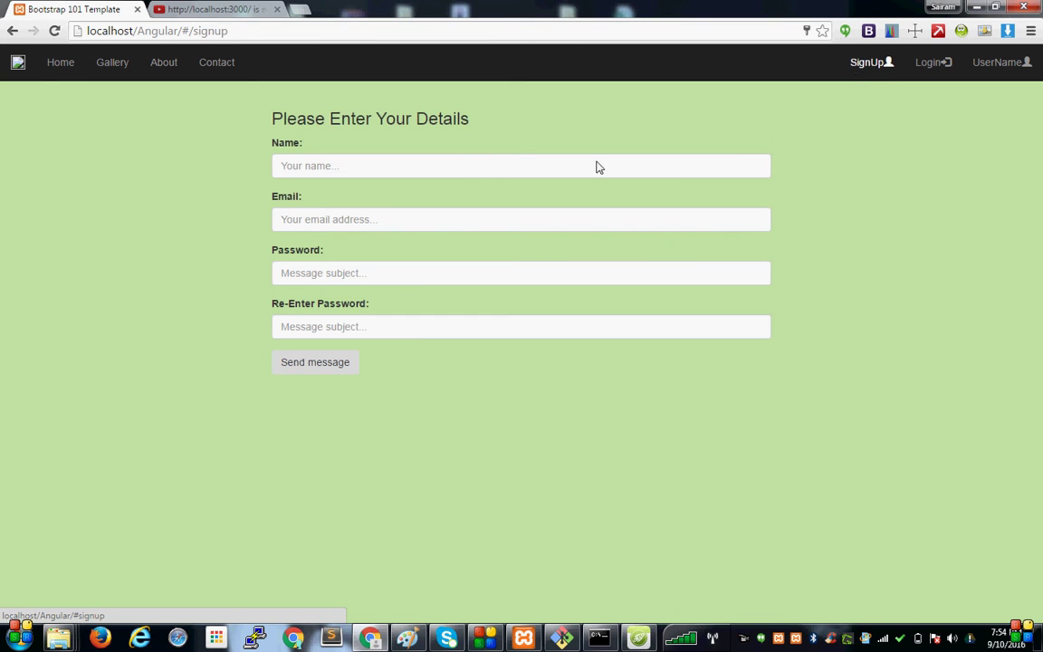
{"action": "left_click", "coordinate": [465, 173]}
{"action": "type", "text": "sr"}
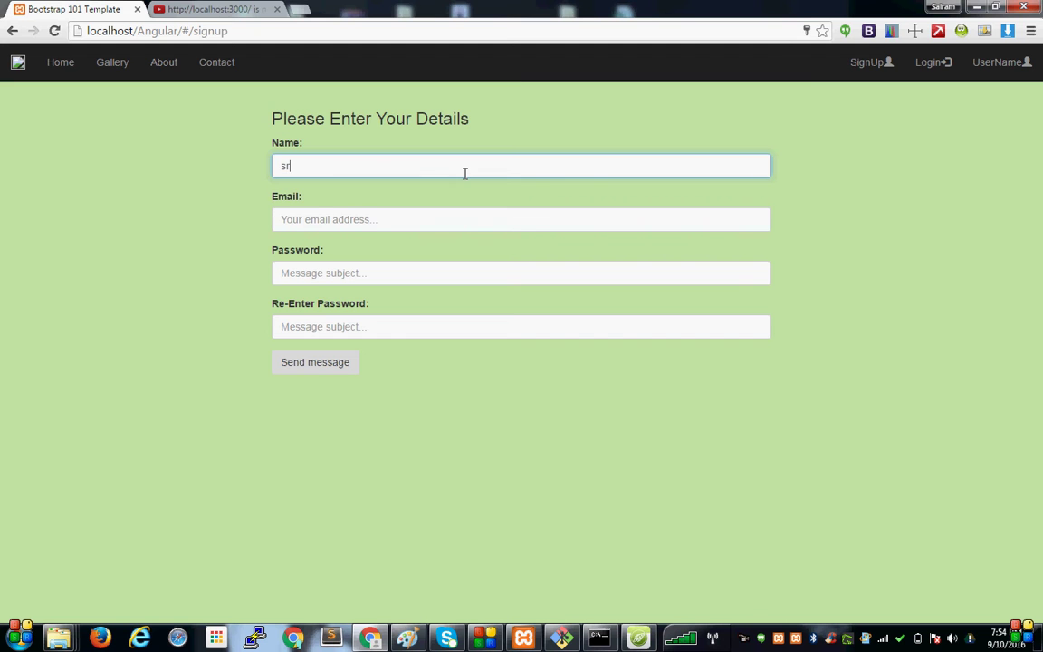
{"action": "type", "text": "inivas"}
{"action": "left_click", "coordinate": [362, 219]}
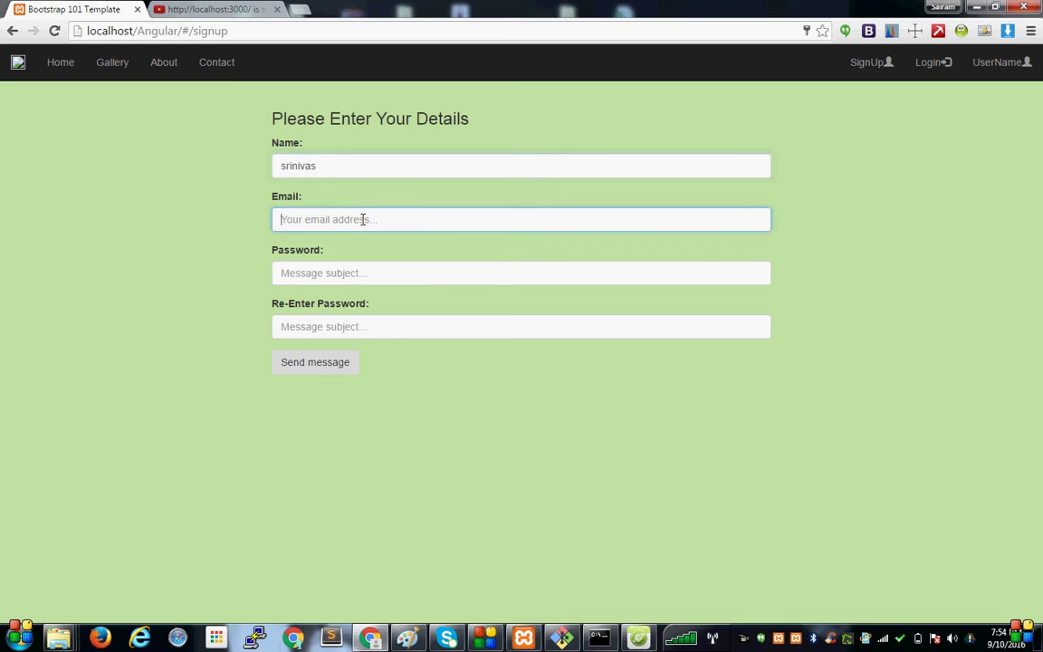
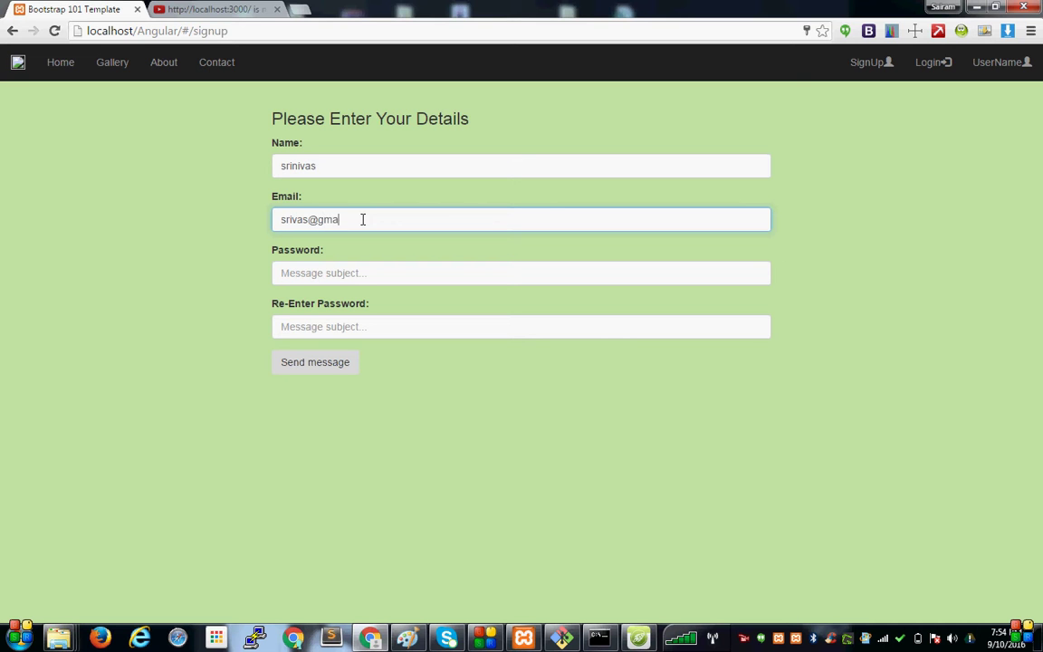
{"action": "left_click", "coordinate": [318, 273]}
{"action": "type", "text": "s"}
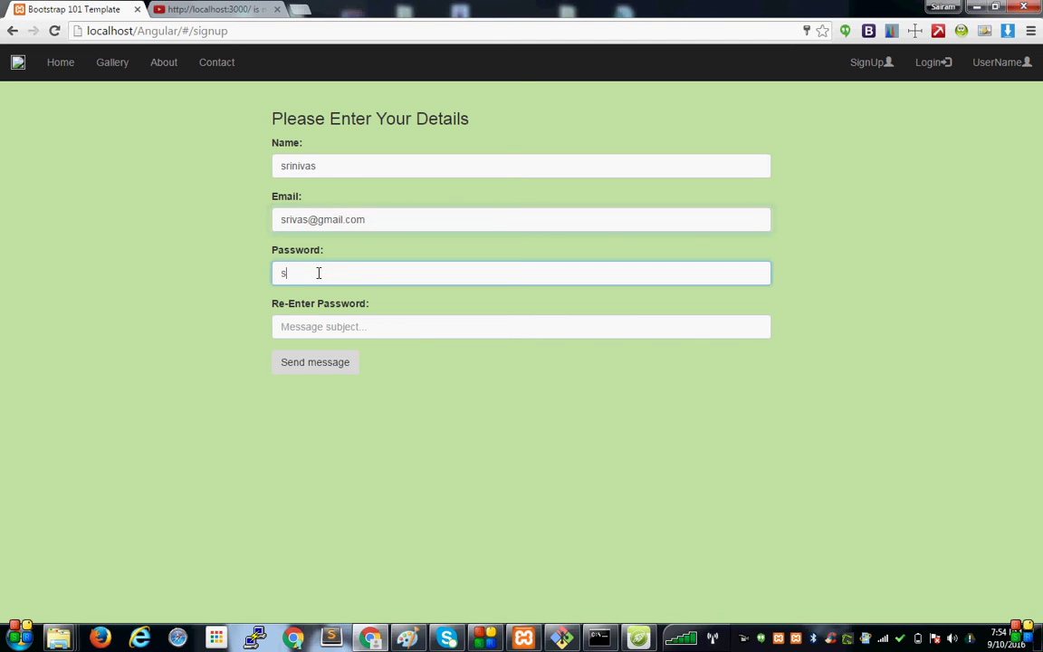
{"action": "type", "text": "rinivas"}
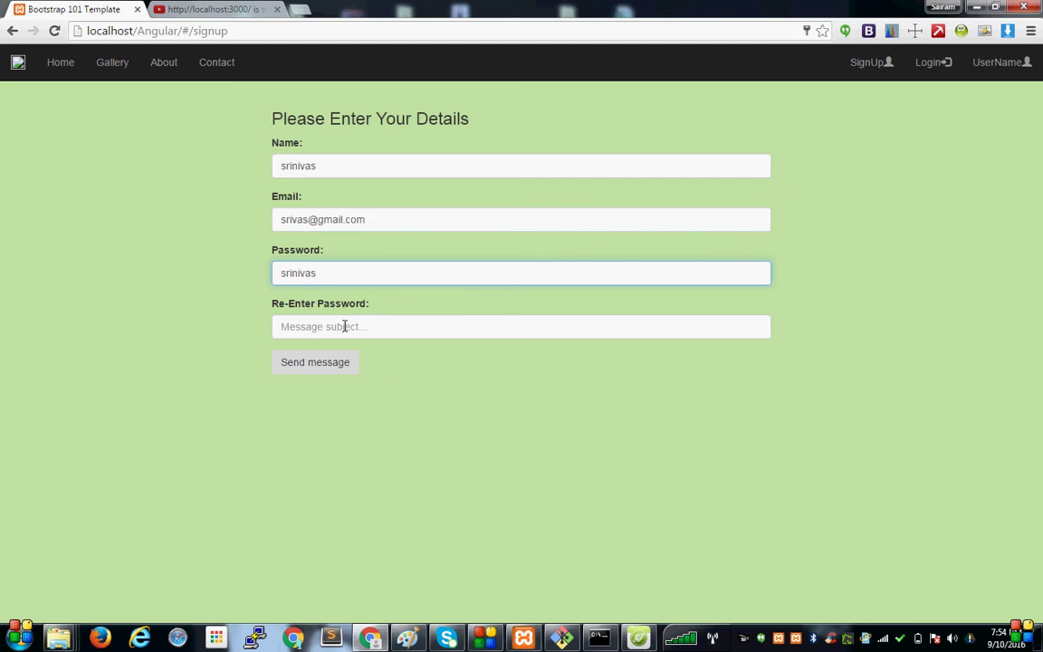
{"action": "left_click", "coordinate": [344, 327]}
{"action": "type", "text": "sr"}
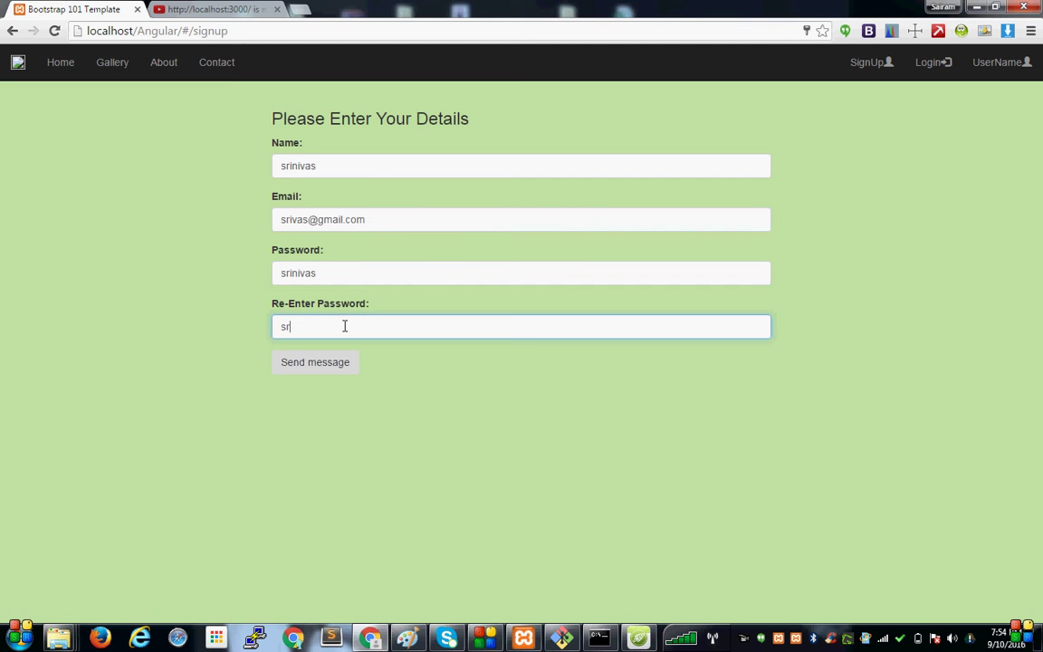
{"action": "type", "text": "inivas"}
Submit the signup form and acknowledge the alert showing the saved user record with its new _id.
{"action": "left_click", "coordinate": [638, 638]}
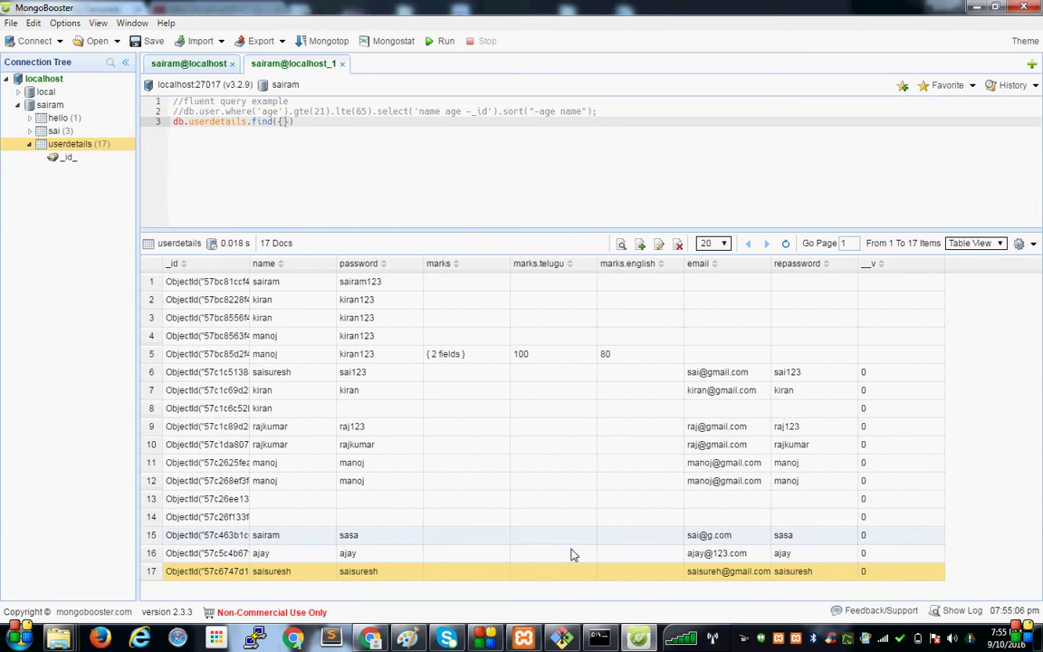
{"action": "left_click", "coordinate": [638, 639]}
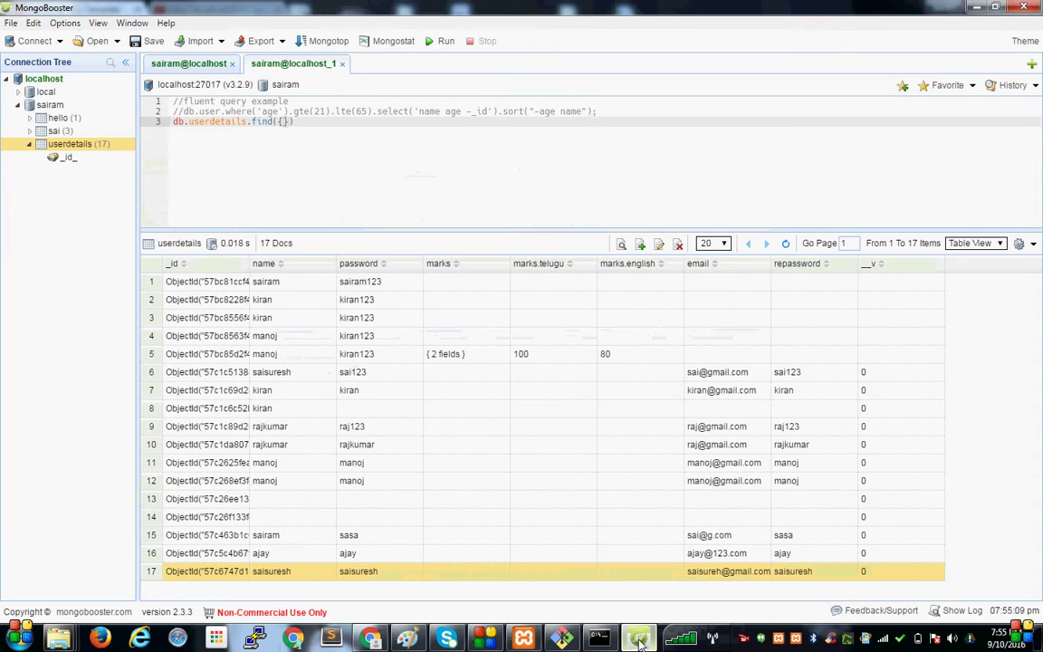
{"action": "left_click", "coordinate": [638, 638]}
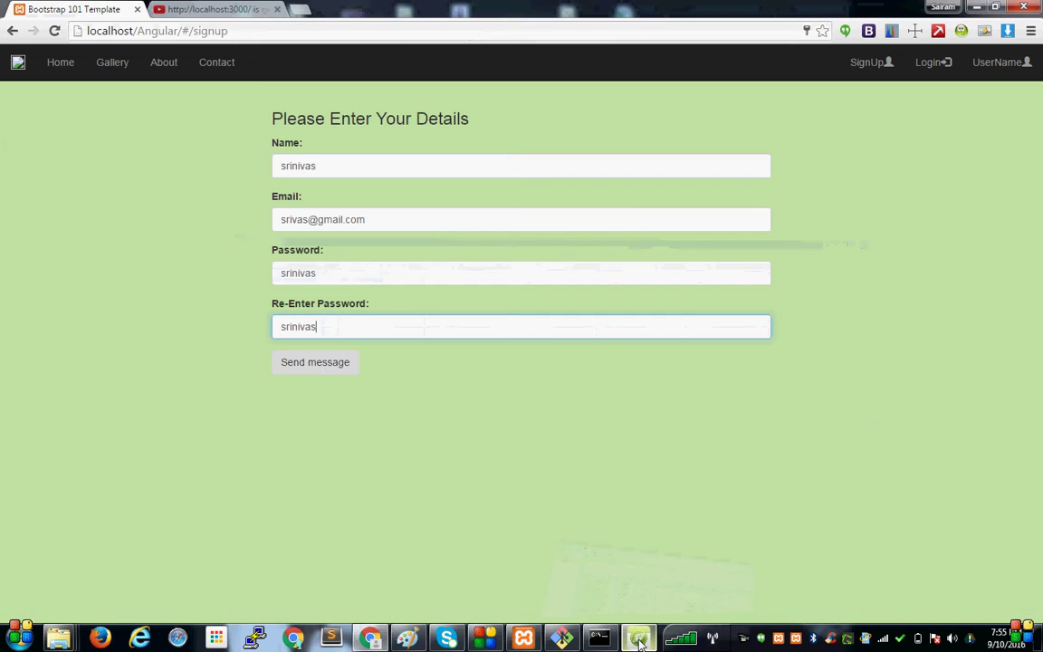
{"action": "left_click", "coordinate": [316, 371]}
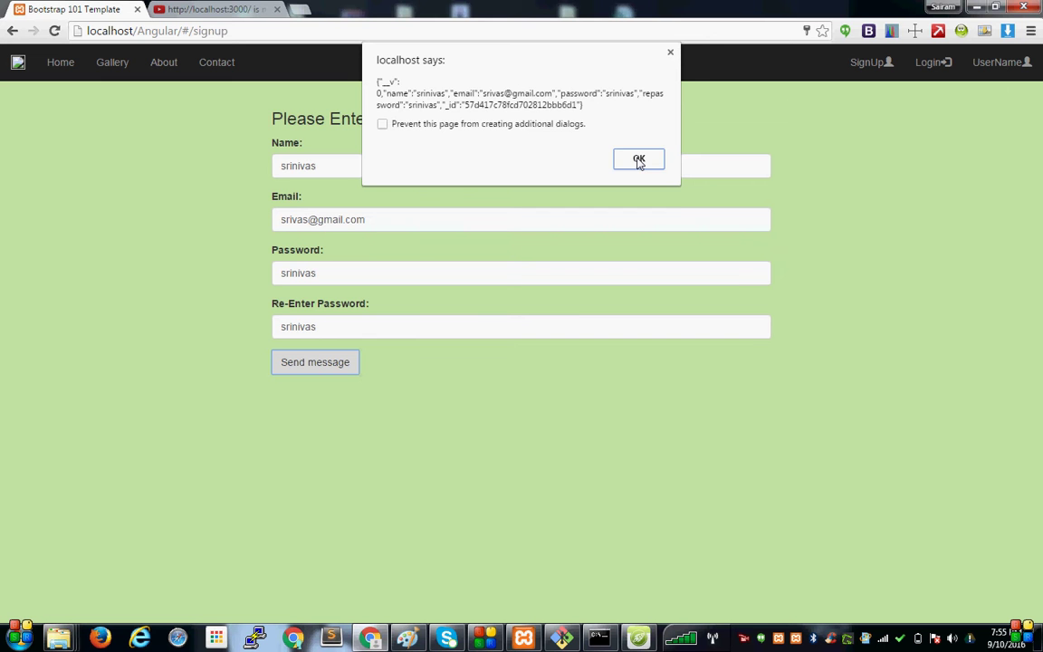
{"action": "left_click", "coordinate": [638, 159]}
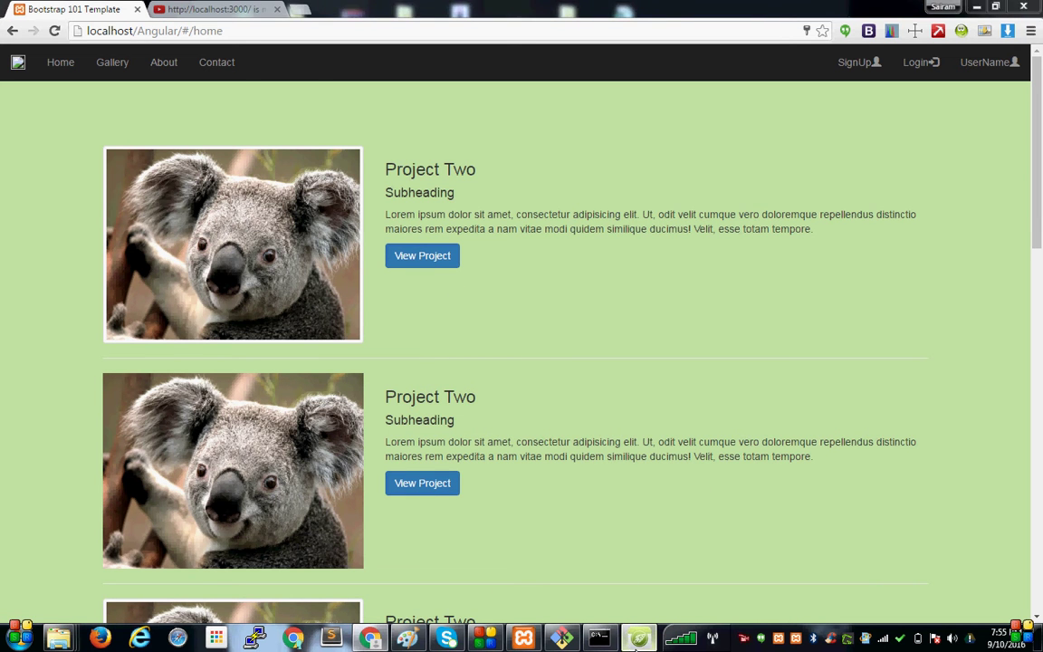
Re-run find() on userdetails and show its 18 documents in Table View, the new user as row 18.
{"action": "left_click", "coordinate": [638, 639]}
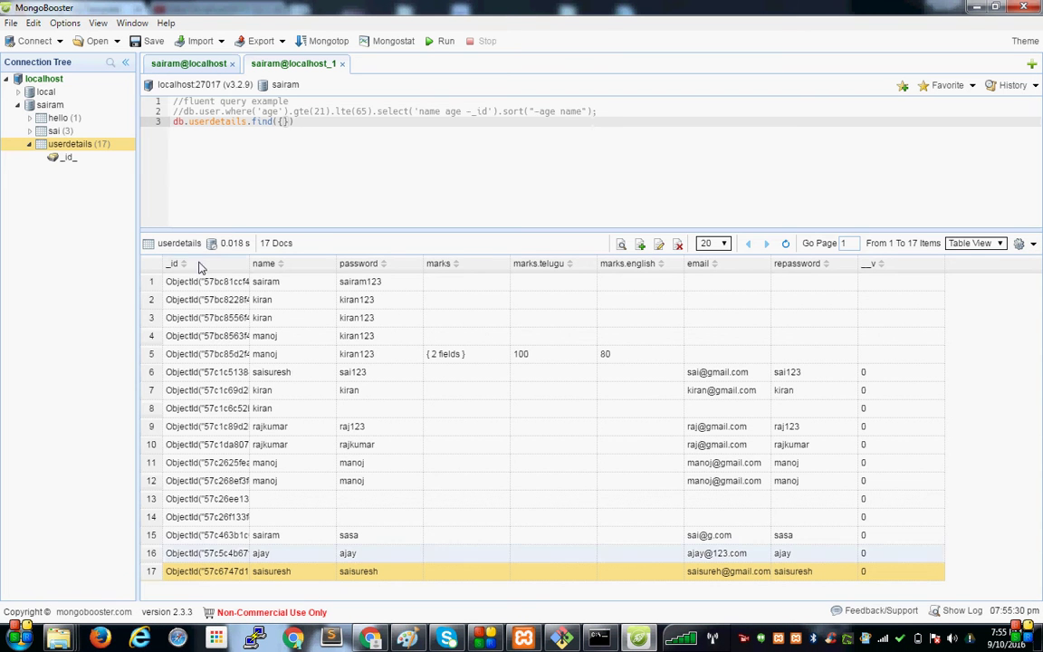
{"action": "double_click", "coordinate": [72, 150]}
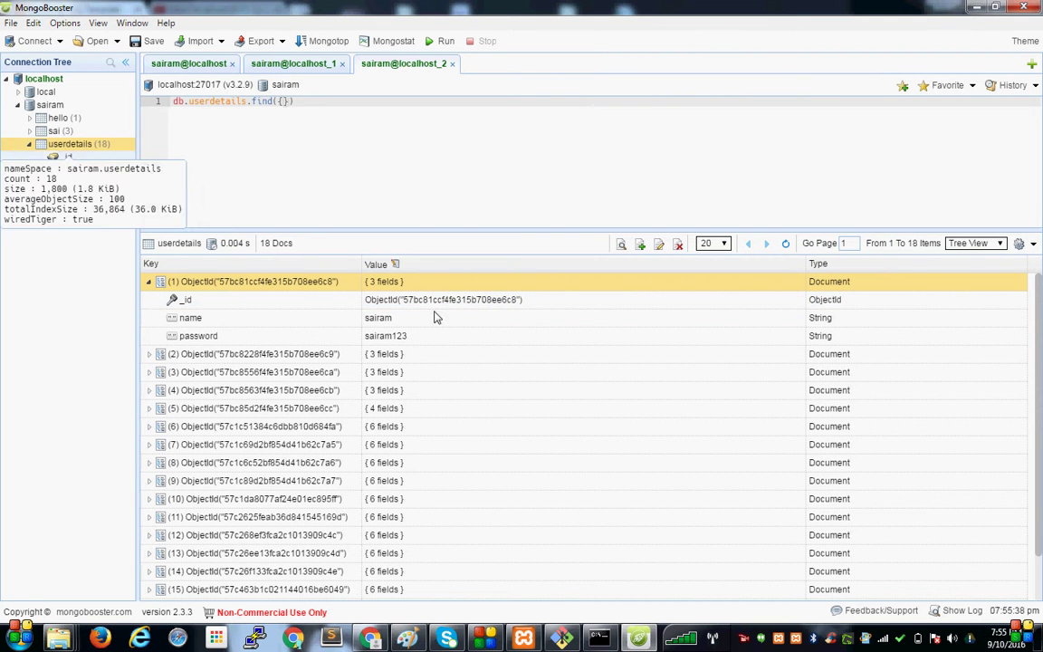
{"action": "left_click", "coordinate": [1000, 245]}
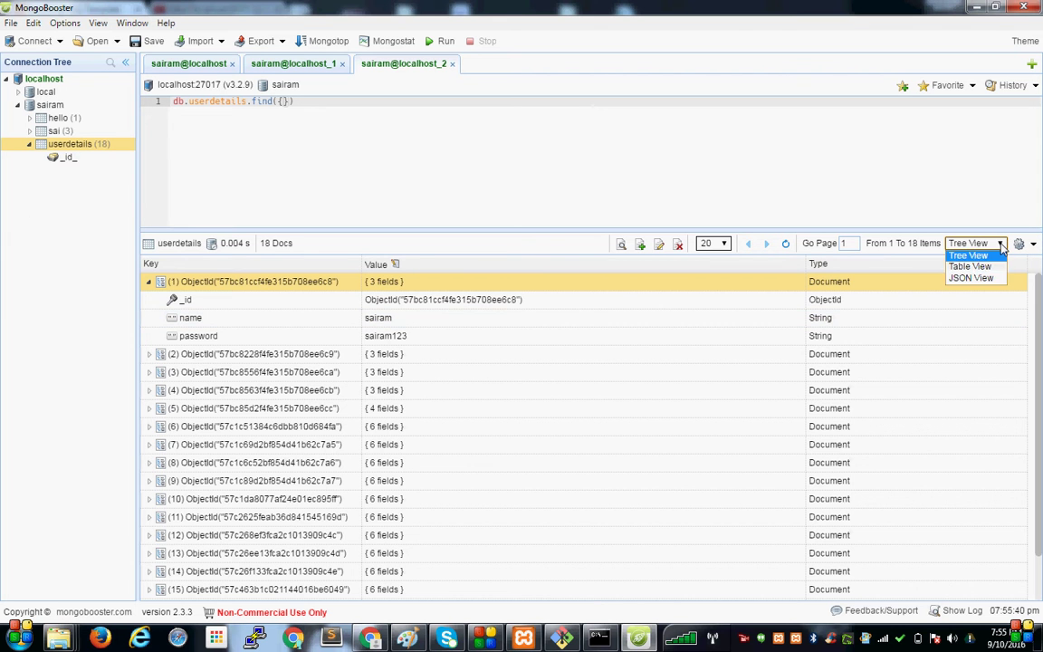
{"action": "left_click", "coordinate": [971, 267]}
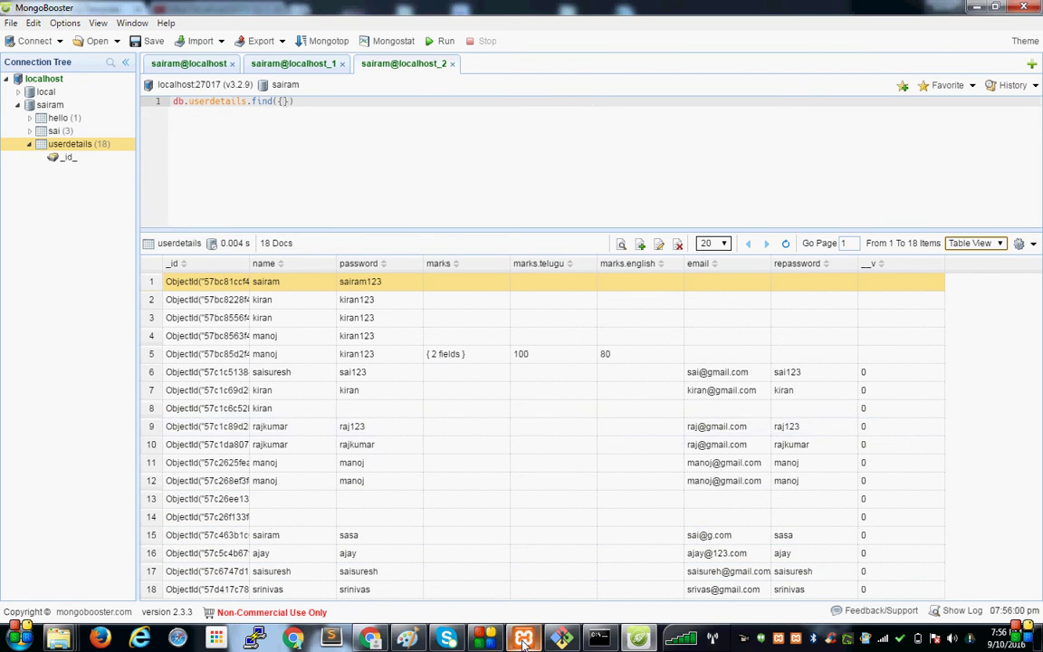
{"action": "left_click", "coordinate": [371, 640]}
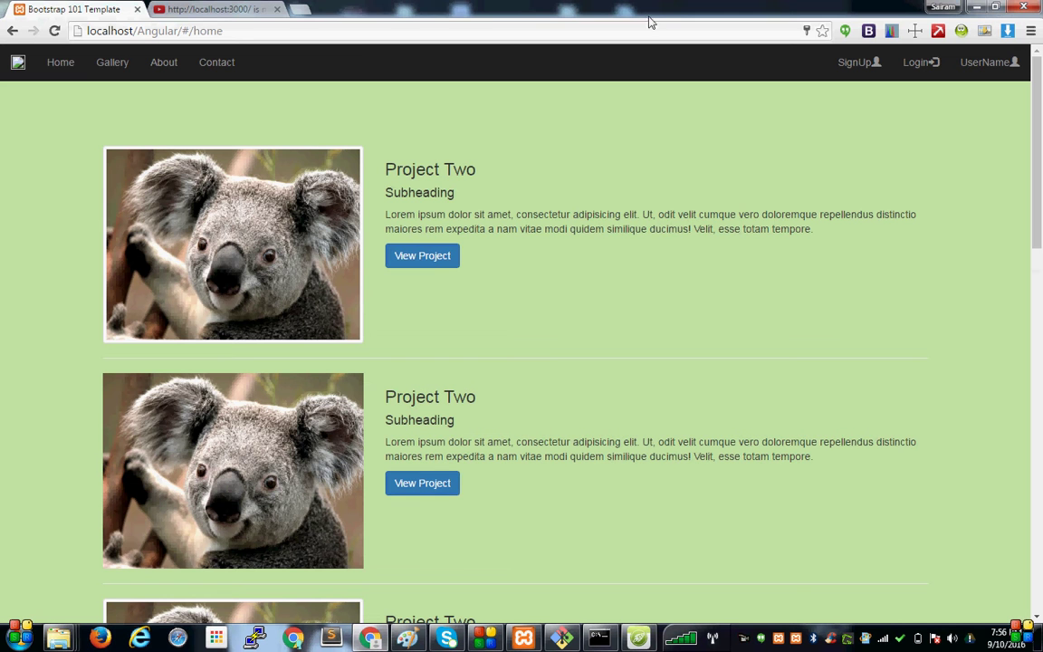
Sign in on the login page with the new user's username and password, dismissing the rejection alerts.
{"action": "left_click", "coordinate": [55, 32]}
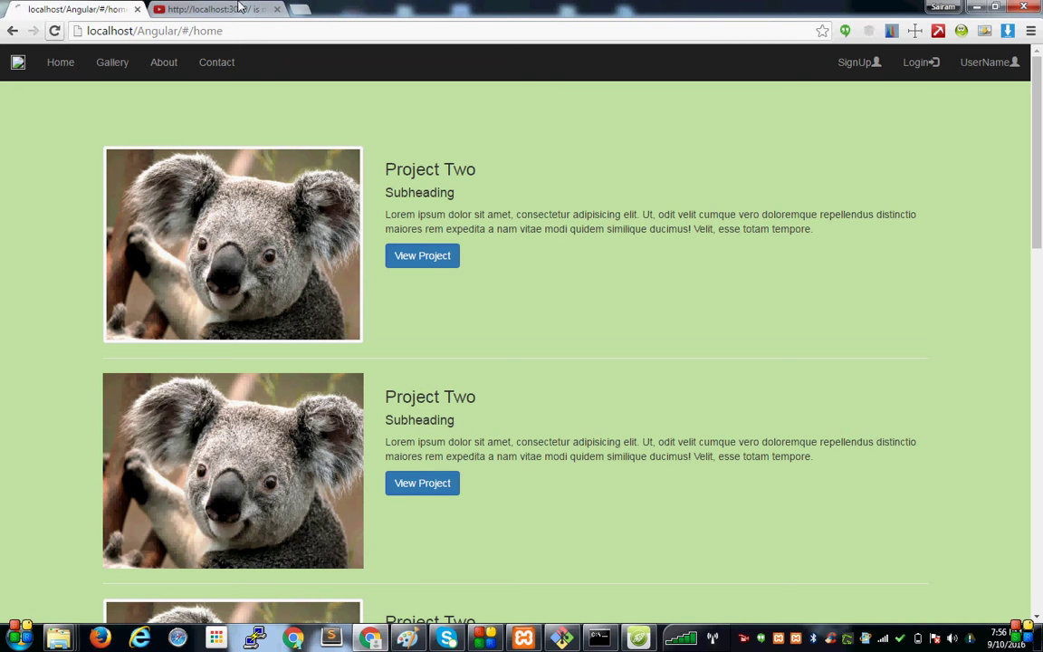
{"action": "left_click", "coordinate": [929, 63]}
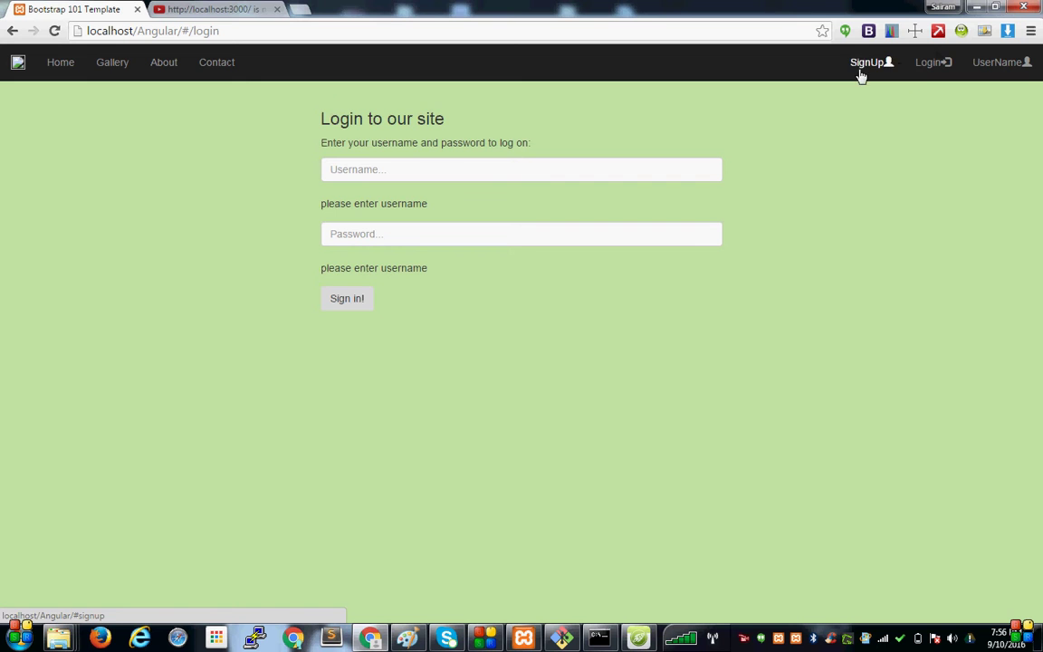
{"action": "left_click", "coordinate": [499, 174]}
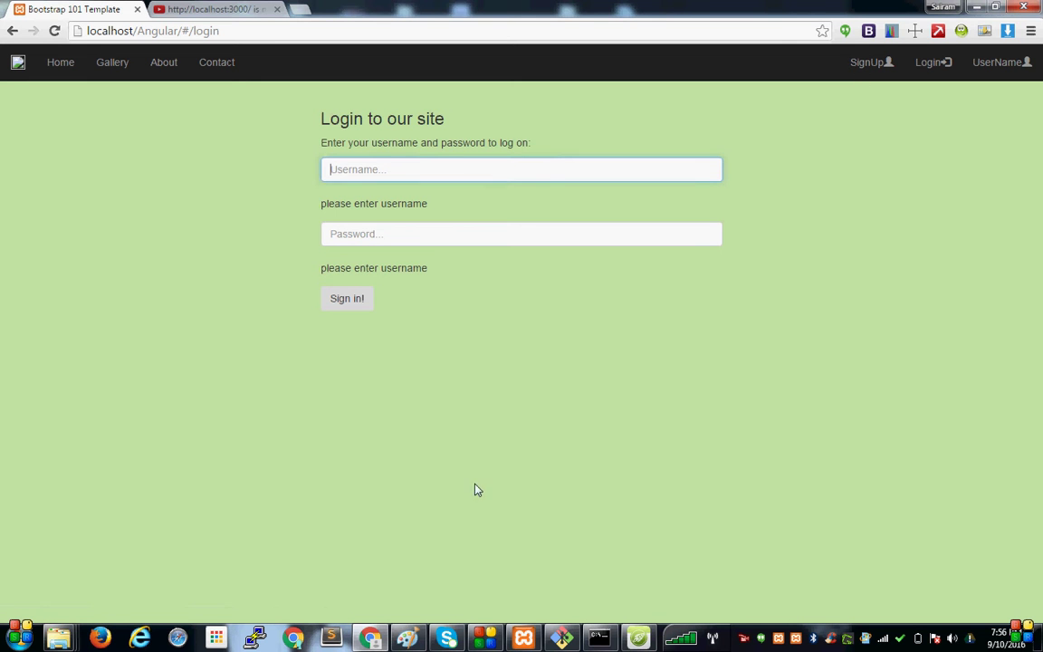
{"action": "left_click", "coordinate": [436, 170]}
{"action": "type", "text": "srinvaslkjhkh"}
{"action": "left_click", "coordinate": [369, 235]}
{"action": "type", "text": "********"}
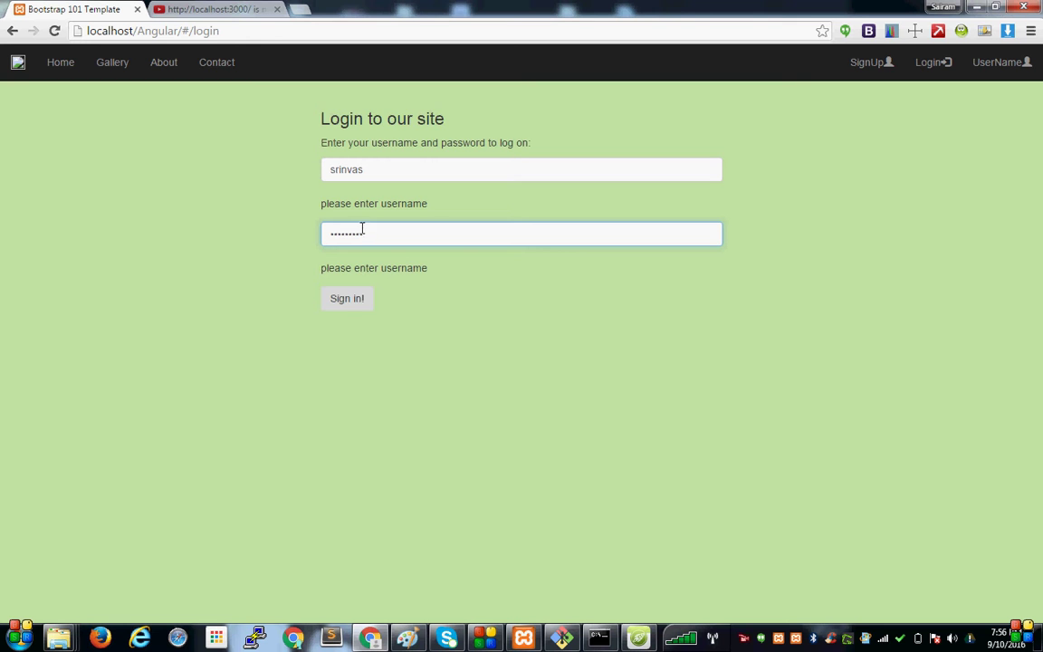
{"action": "left_click", "coordinate": [349, 299]}
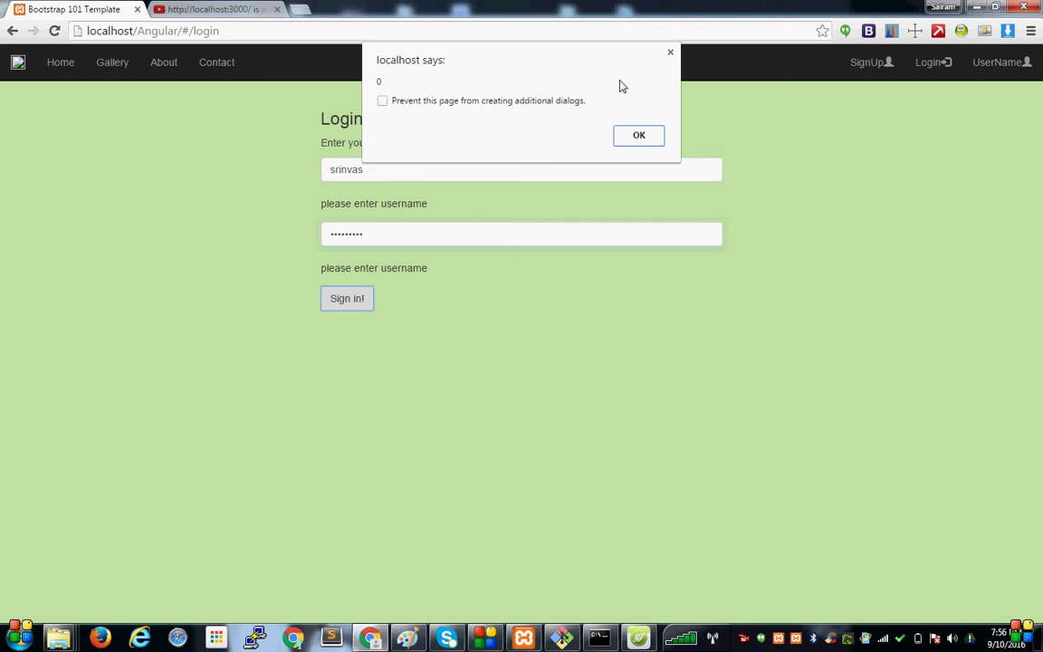
{"action": "left_click", "coordinate": [632, 136]}
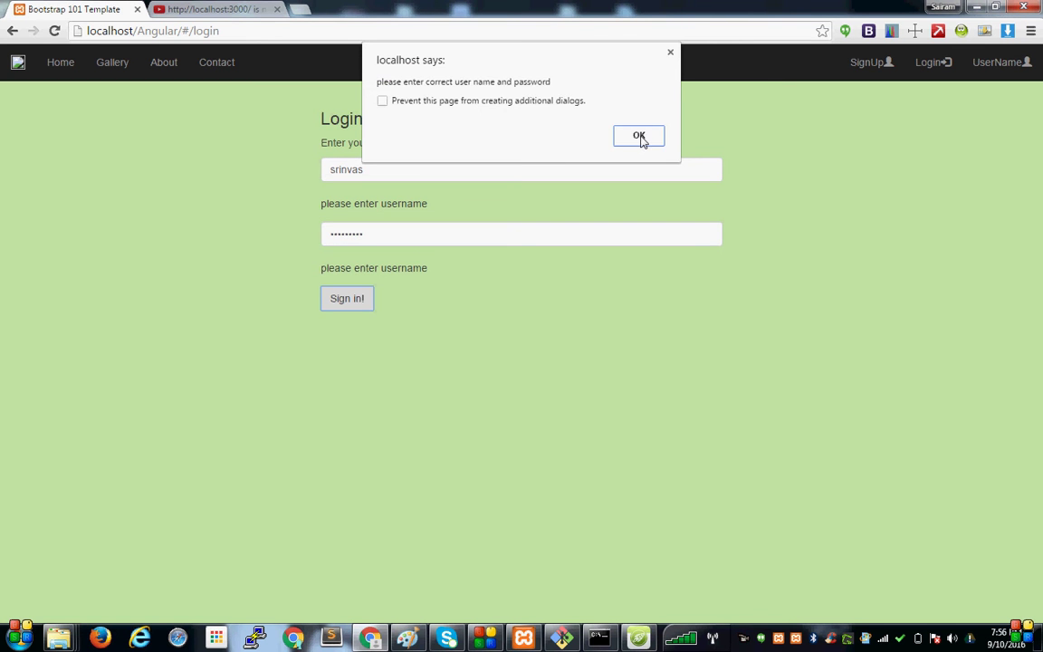
{"action": "left_click", "coordinate": [639, 136]}
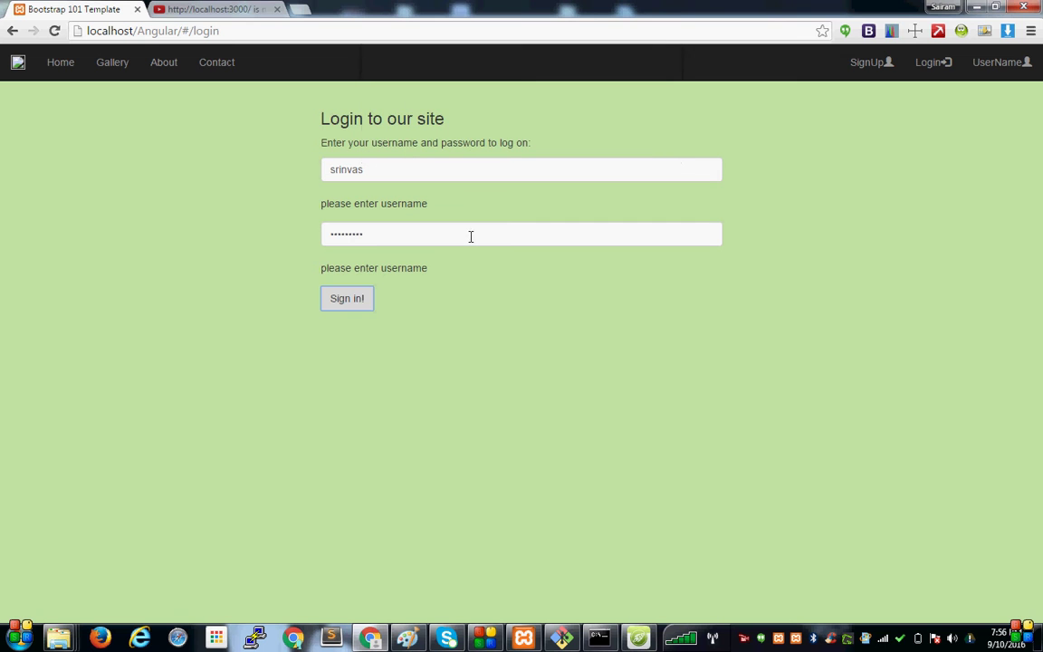
Retype the end of the password and retry the login, which is again rejected as incorrect.
{"action": "left_click", "coordinate": [376, 241]}
{"action": "key", "text": "BackSpace"}
{"action": "key", "text": "BackSpace"}
{"action": "key", "text": "BackSpace"}
{"action": "key", "text": "BackSpace"}
{"action": "key", "text": "BackSpace"}
{"action": "key", "text": "BackSpace"}
{"action": "key", "text": "BackSpace"}
{"action": "key", "text": "BackSpace"}
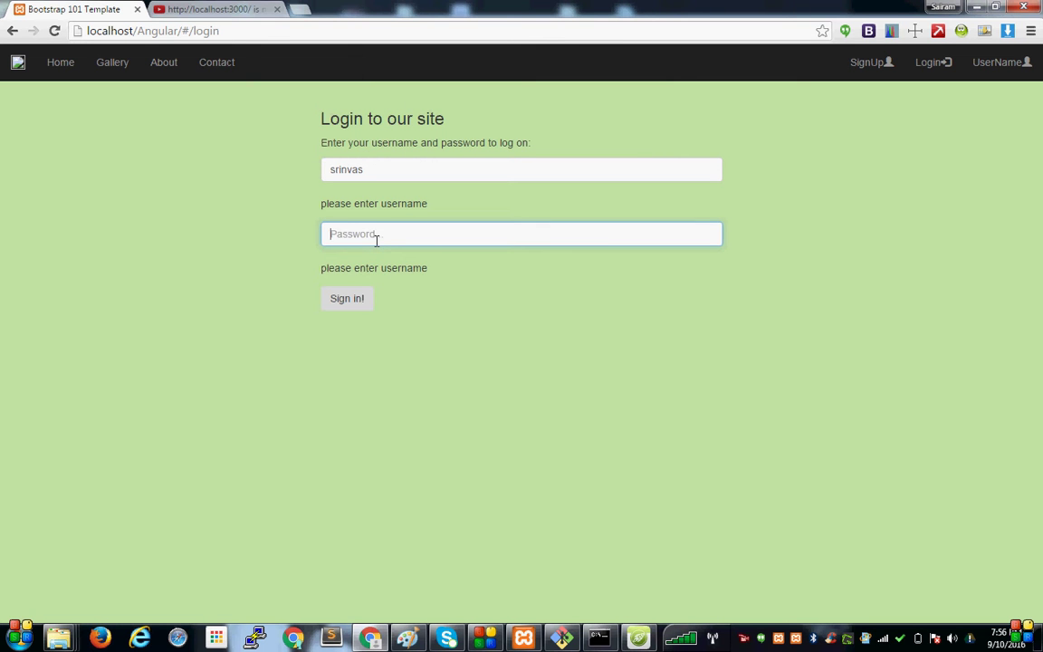
{"action": "type", "text": "sr"}
{"action": "left_click", "coordinate": [344, 308]}
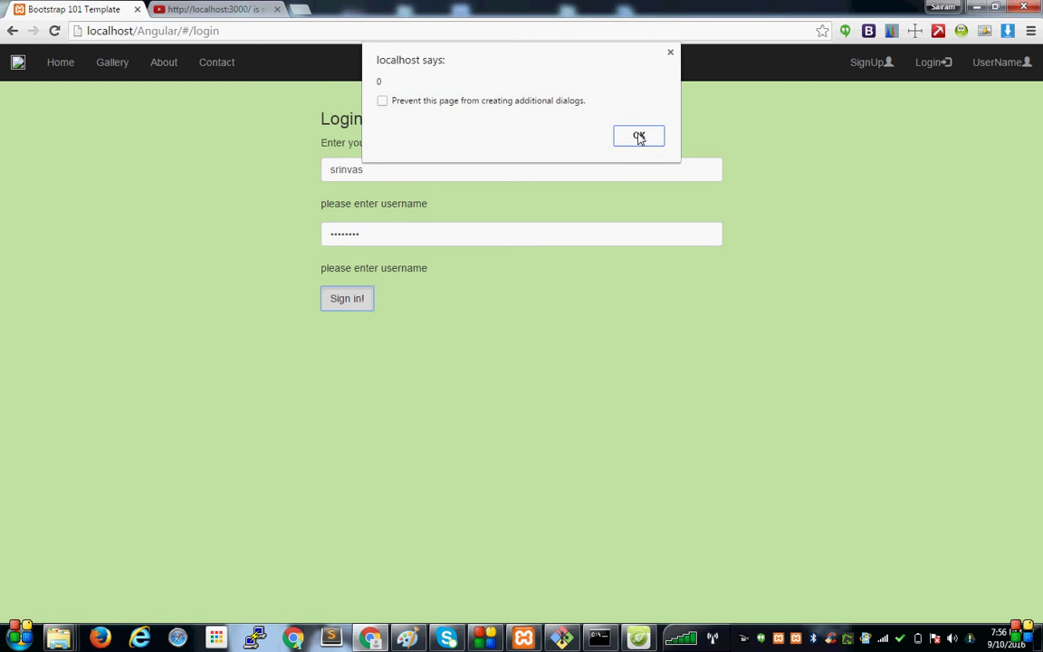
{"action": "left_click", "coordinate": [639, 136]}
{"action": "left_click", "coordinate": [639, 137]}
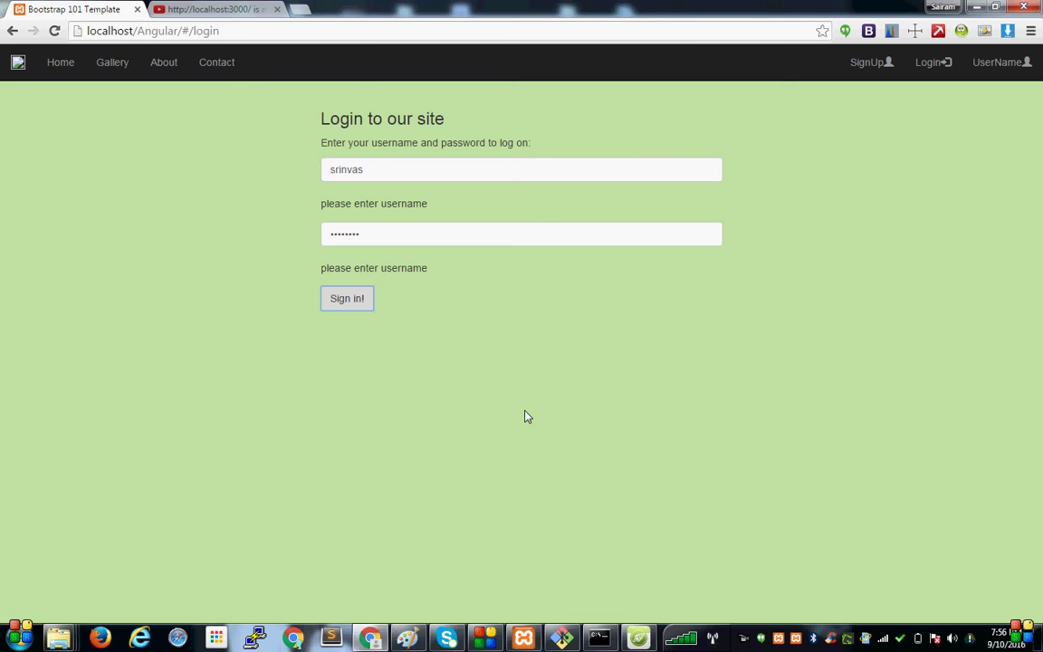
{"action": "left_click", "coordinate": [638, 638]}
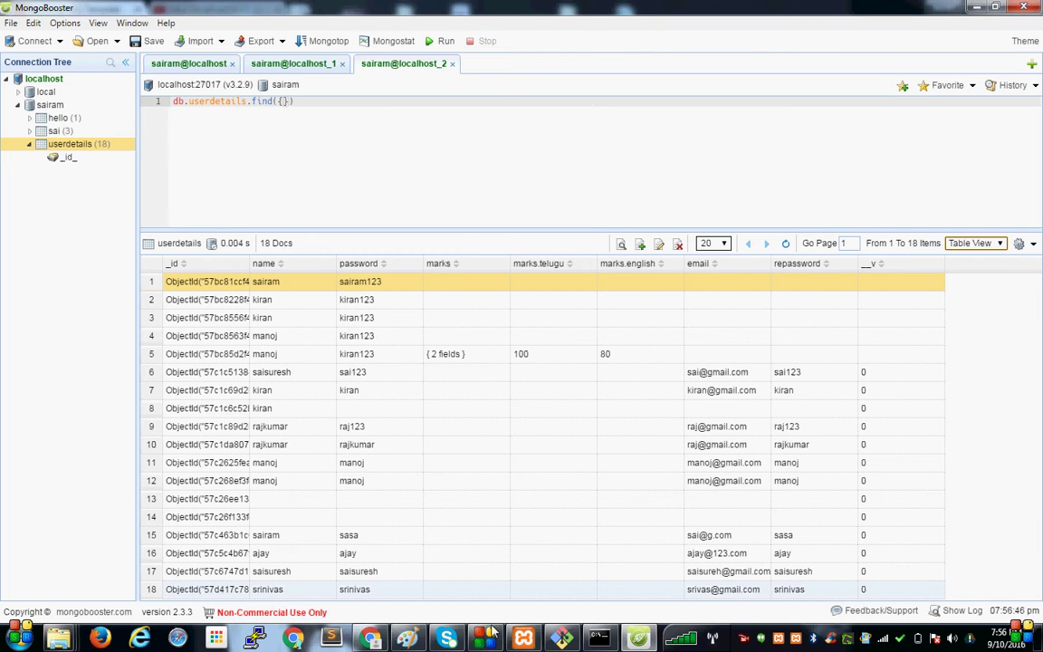
Fix the username spelling, sign in successfully past the '1' alert, then bring up the Paint architecture diagram.
{"action": "left_click", "coordinate": [638, 640]}
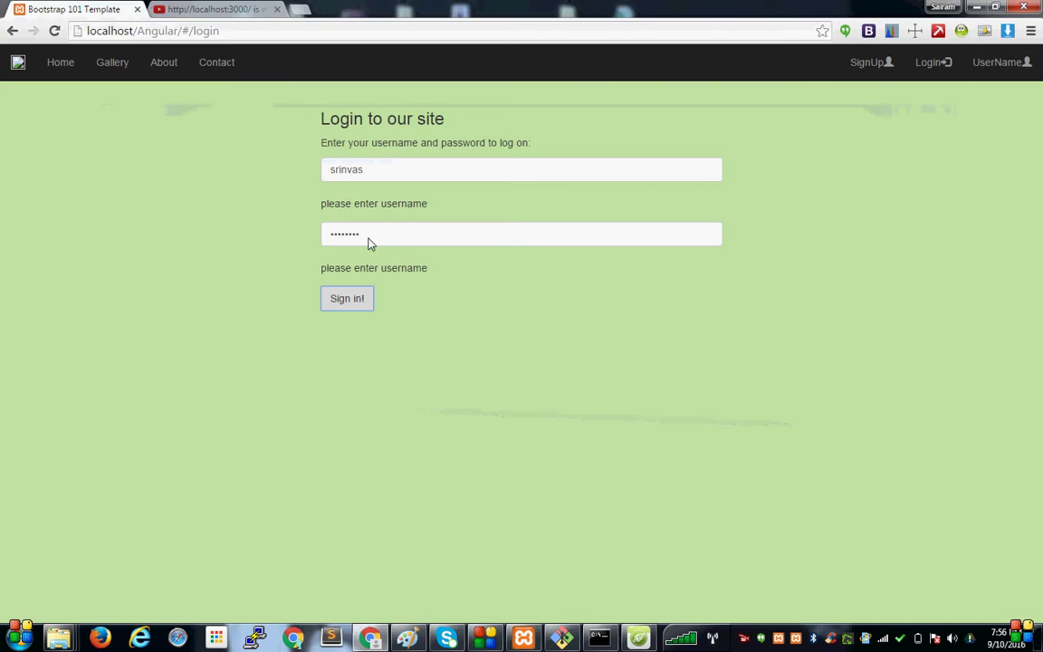
{"action": "left_click", "coordinate": [375, 232]}
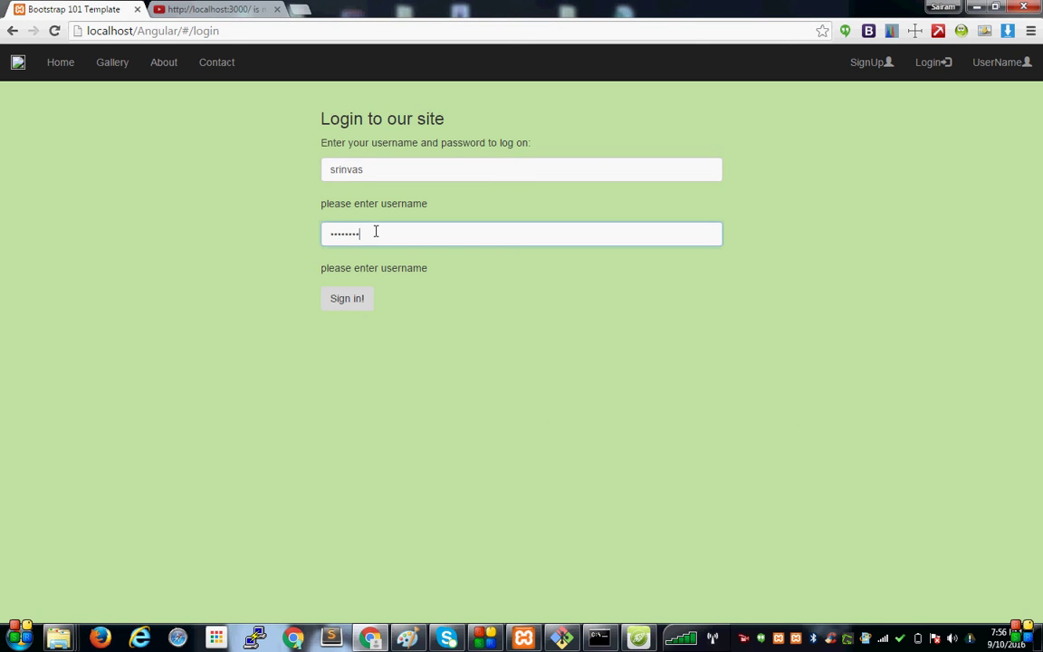
{"action": "left_click", "coordinate": [345, 168]}
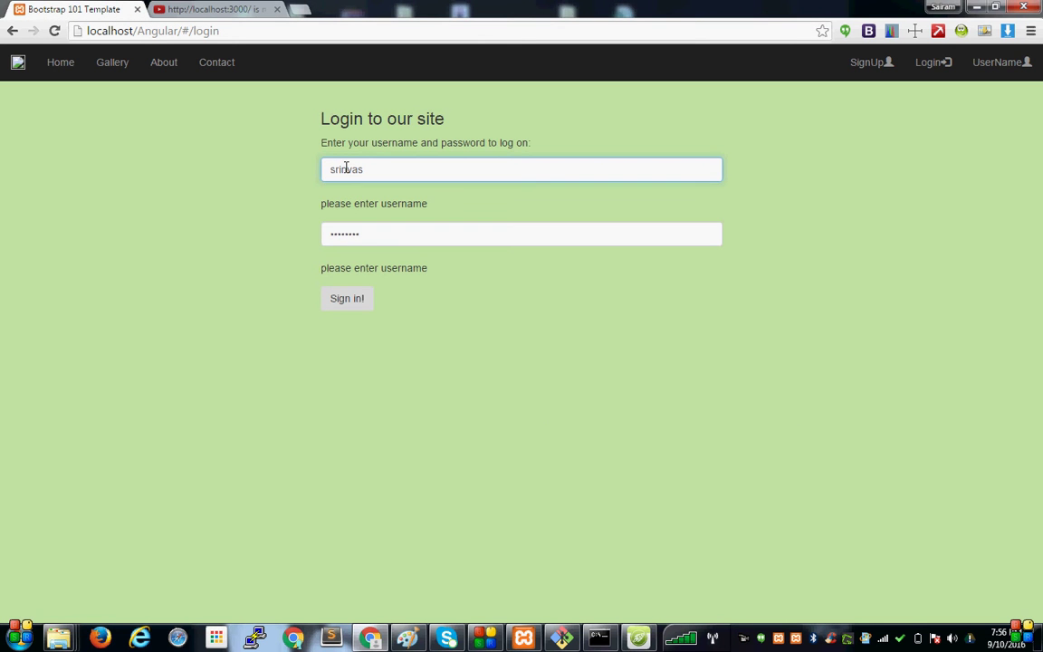
{"action": "left_click", "coordinate": [349, 306]}
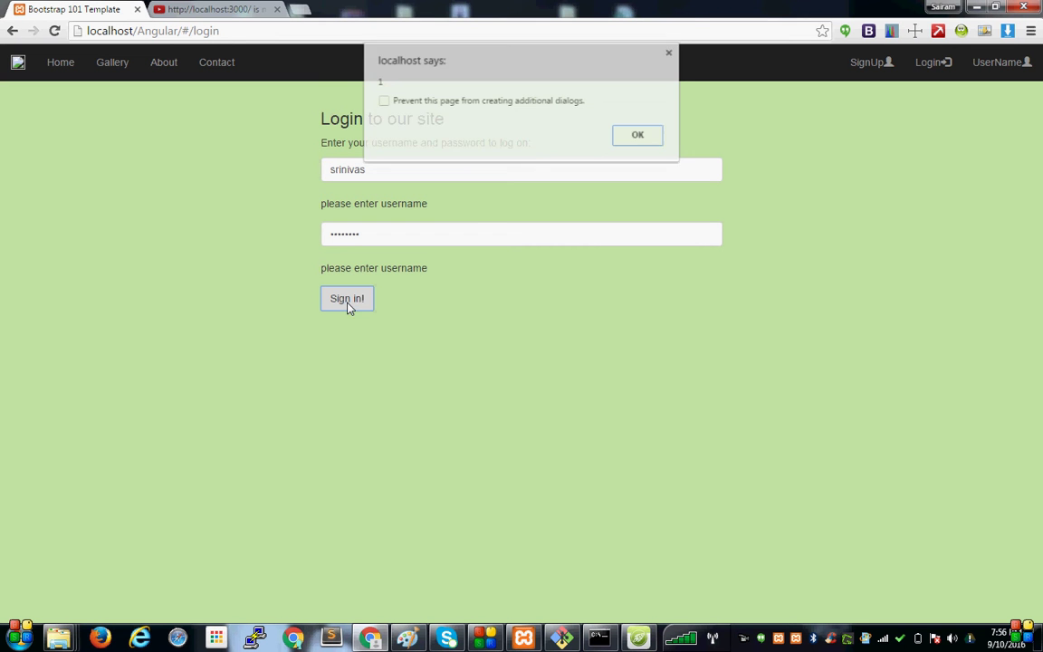
{"action": "left_click", "coordinate": [638, 137]}
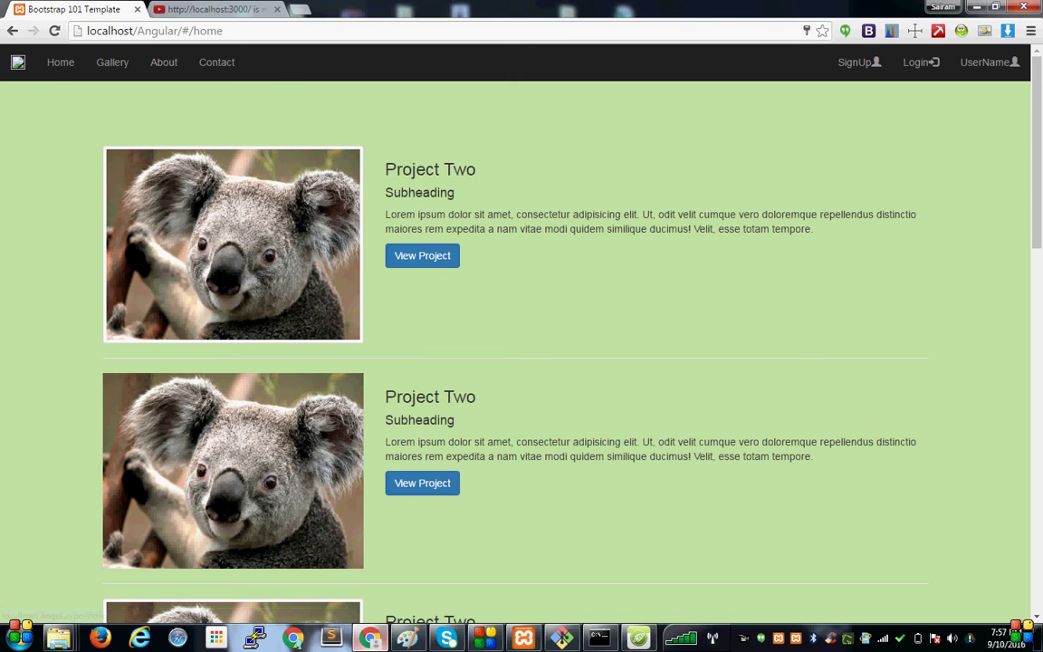
{"action": "left_click", "coordinate": [369, 639]}
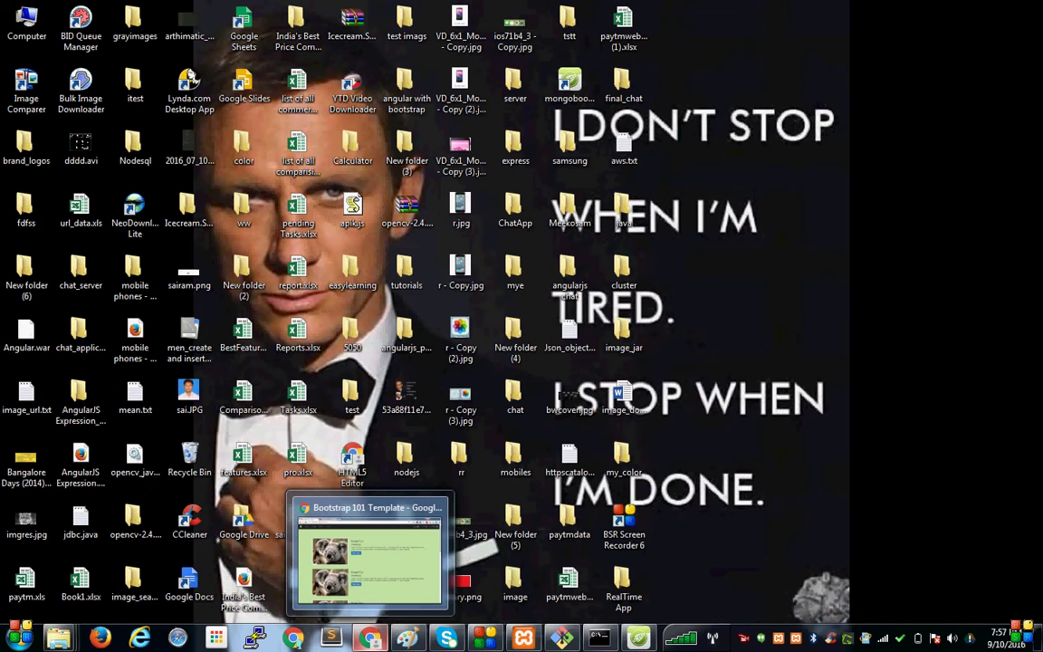
{"action": "left_click", "coordinate": [407, 638]}
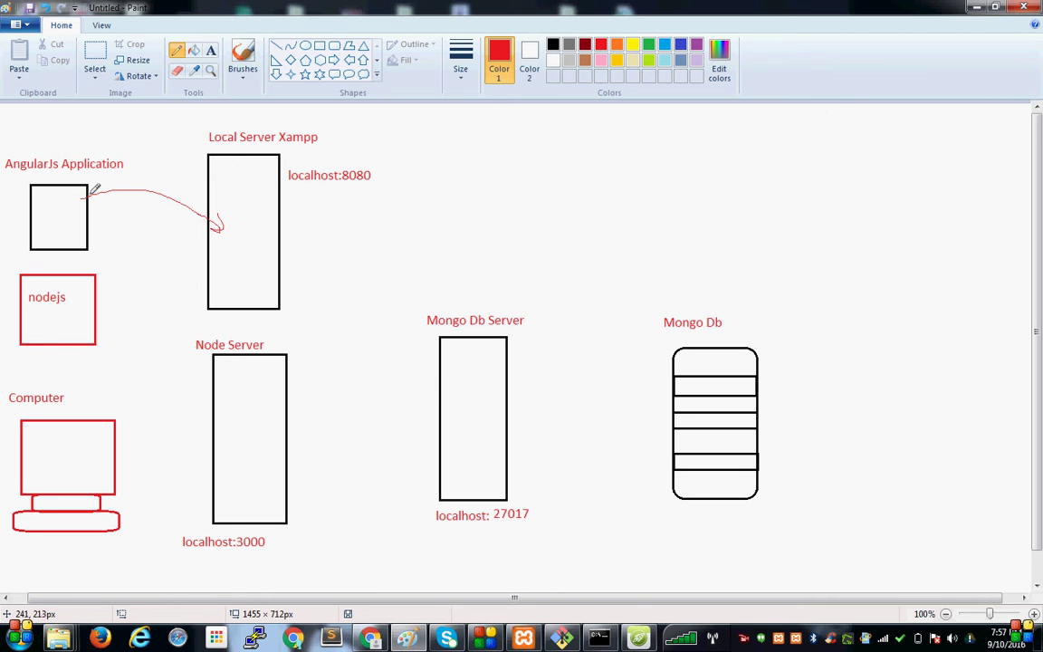